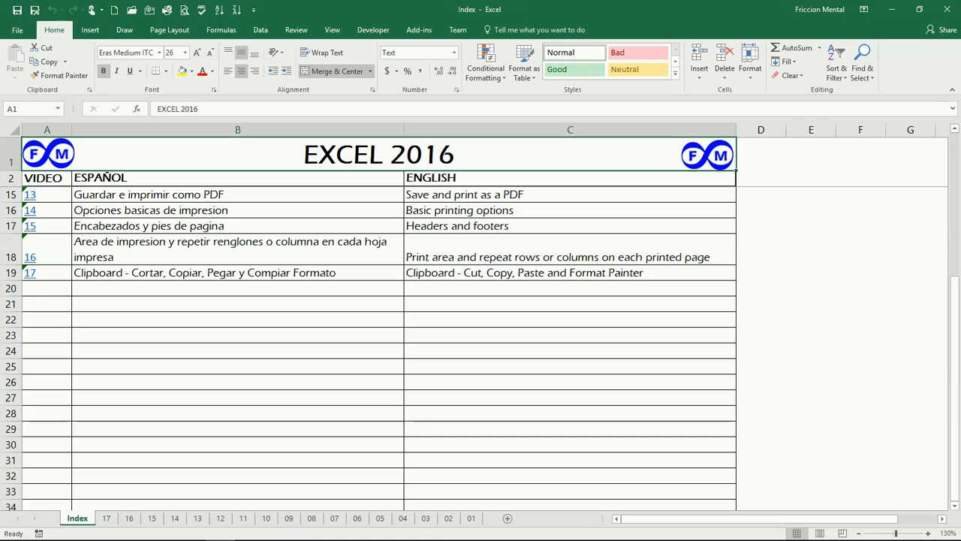
Open lesson 17 from the index and enter 1, 2 and 3 in cells E1 to E3.
left_click(32, 274)
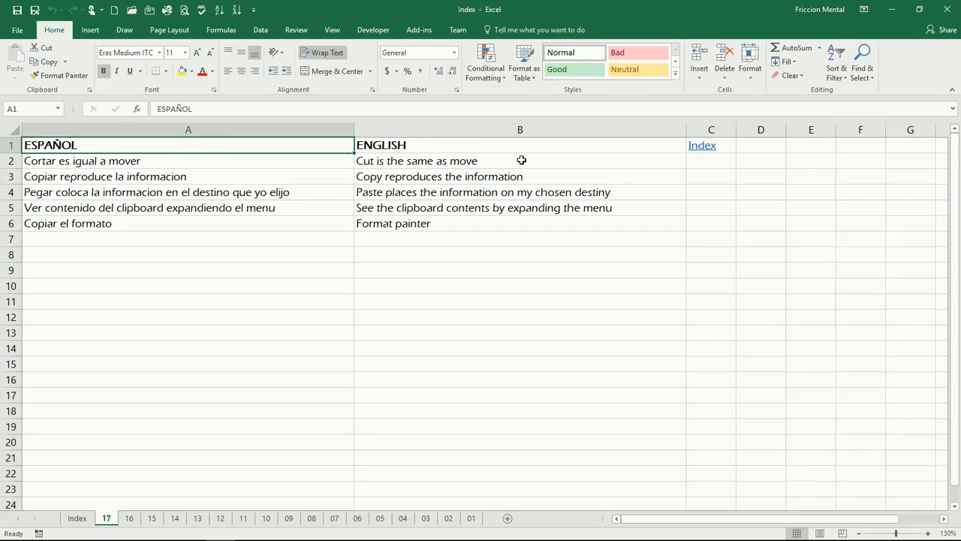
left_click(804, 147)
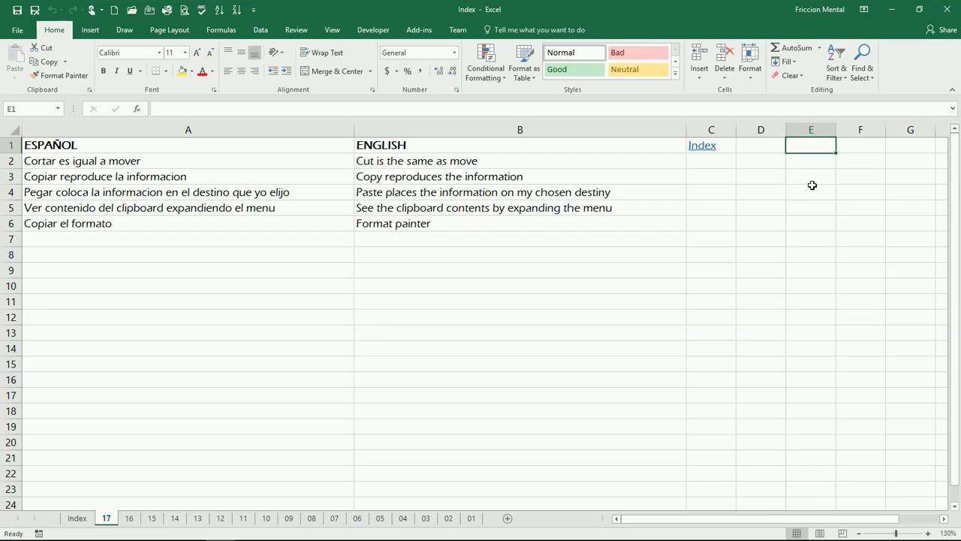
type("1")
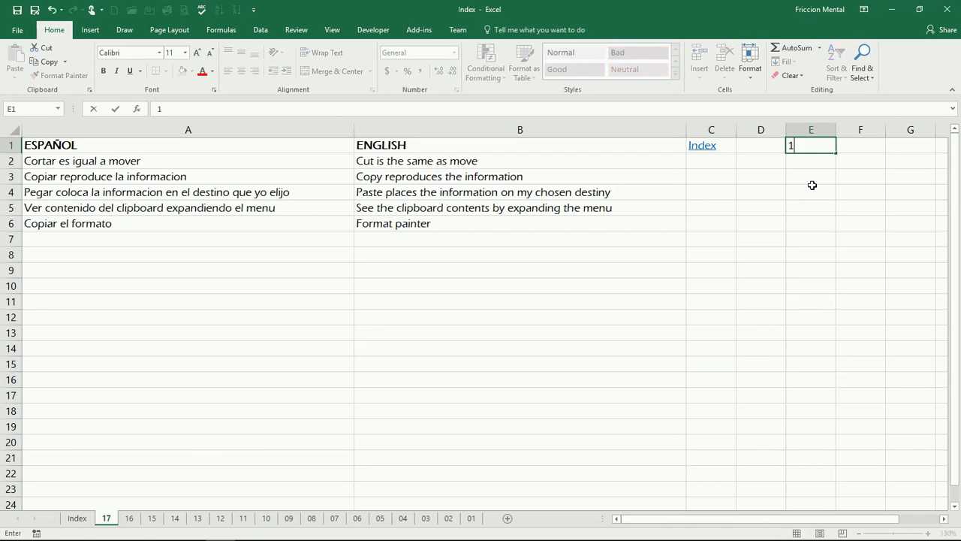
key("Return")
type("2")
key("Return")
type("3")
key("Return")
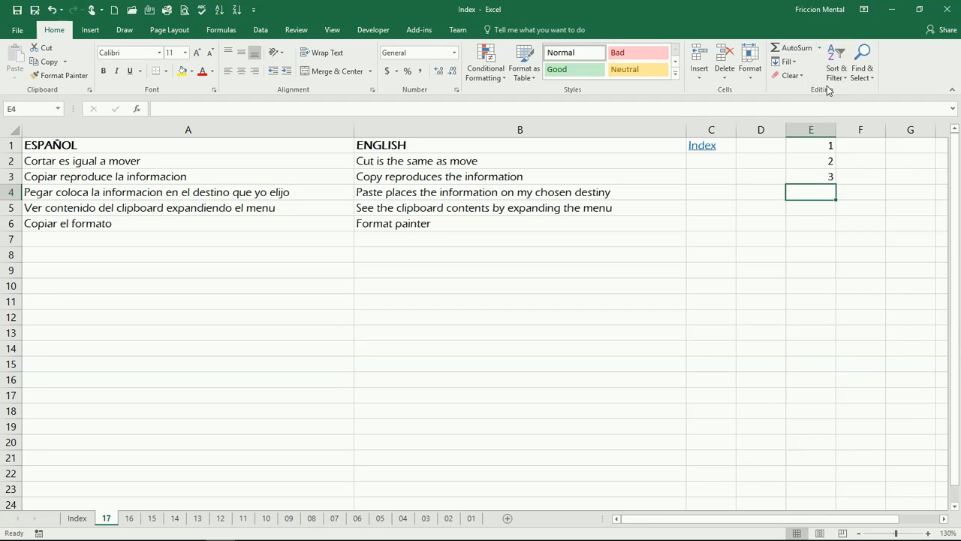
Total E1:E3 in cell E4 with AutoSum and select the result to check its formula.
left_click(794, 49)
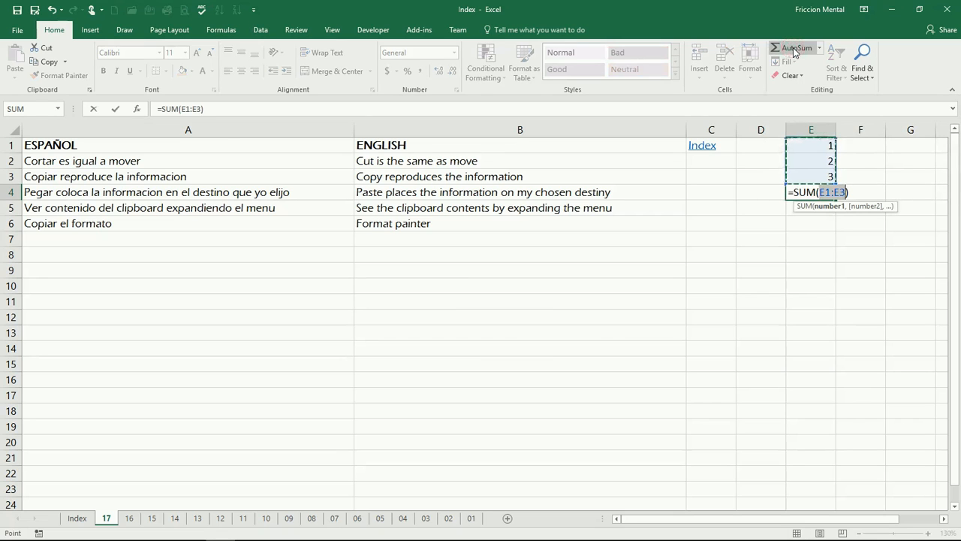
key("Return")
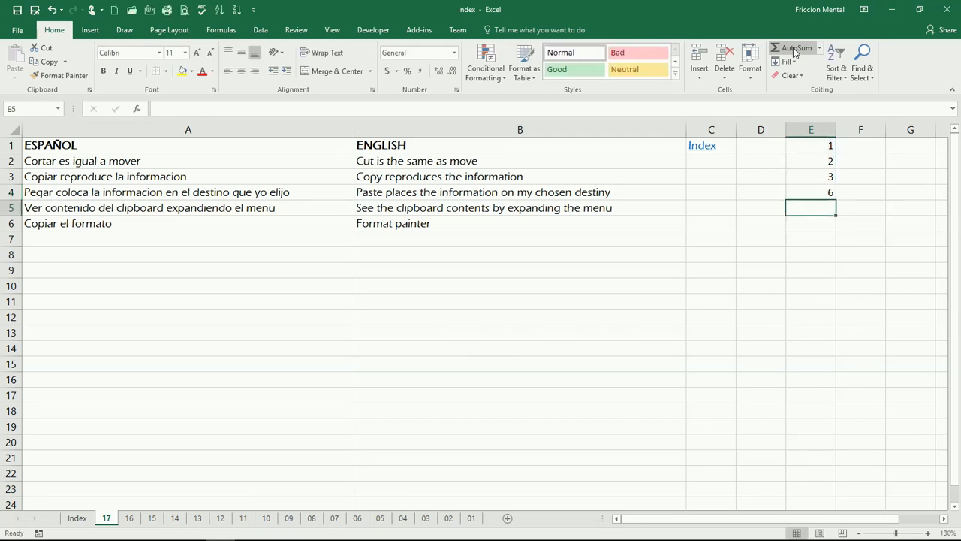
left_click(815, 191)
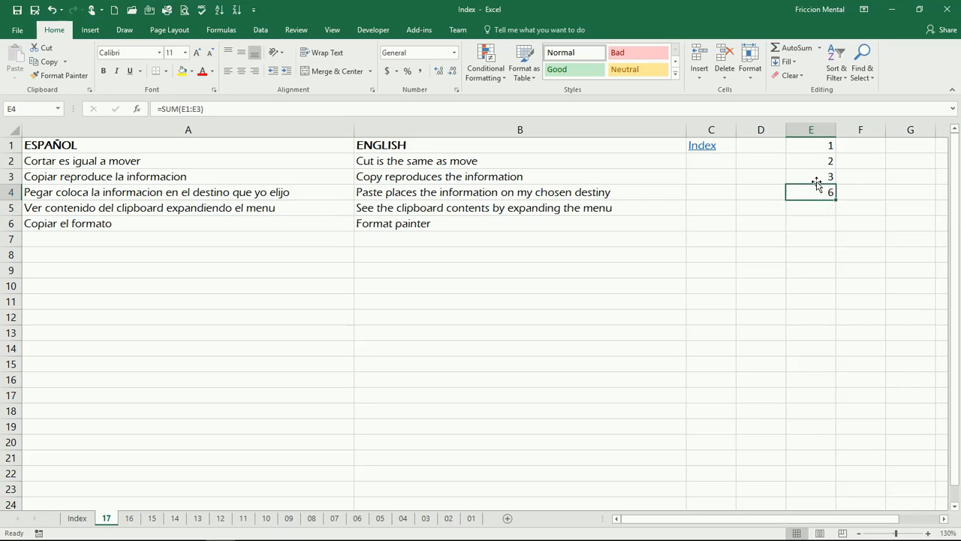
Examine the contents of cells E1 to E4 one by one.
left_click(820, 180)
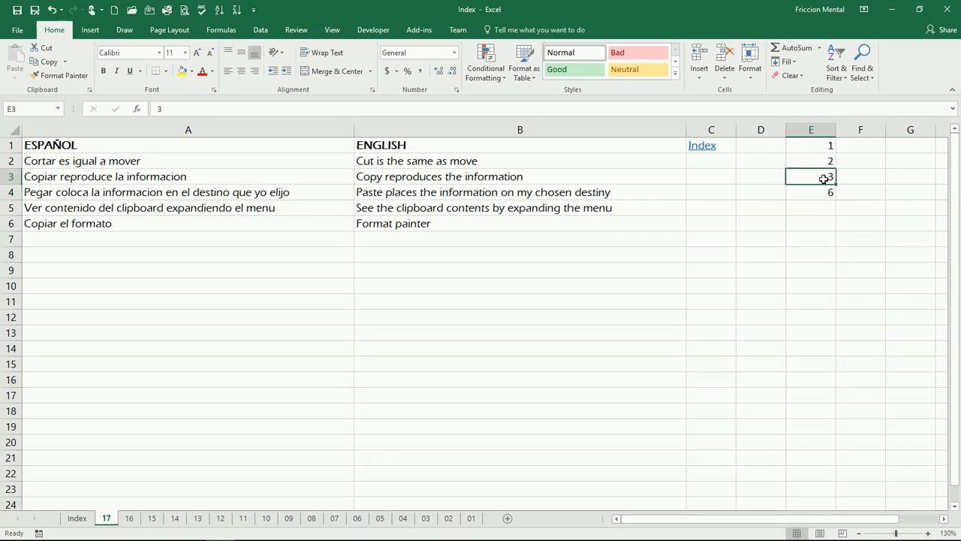
left_click(817, 162)
left_click(813, 144)
left_click(810, 159)
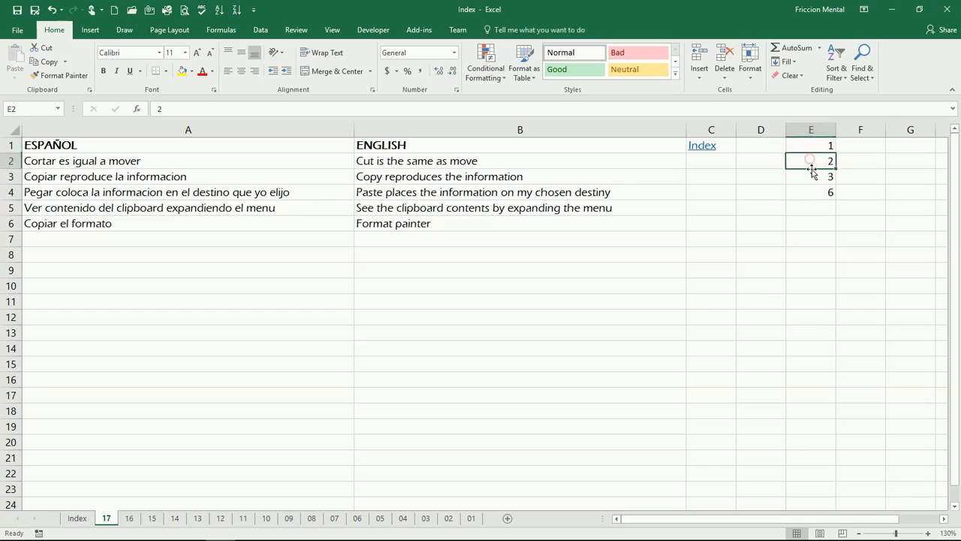
left_click(812, 172)
left_click(812, 192)
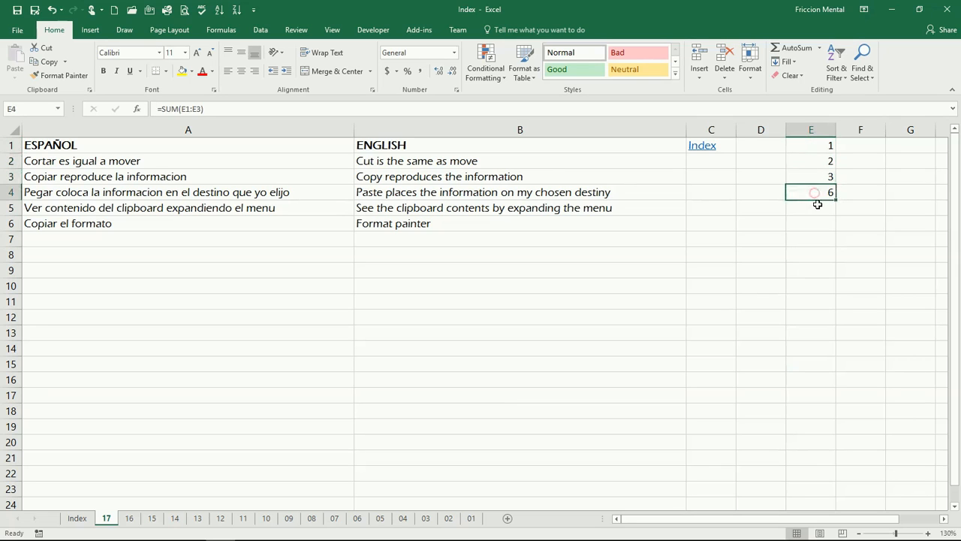
left_click(817, 206)
Cut the range E1:E4 and paste it into column E starting at cell E6.
left_click_drag(816, 149, 810, 188)
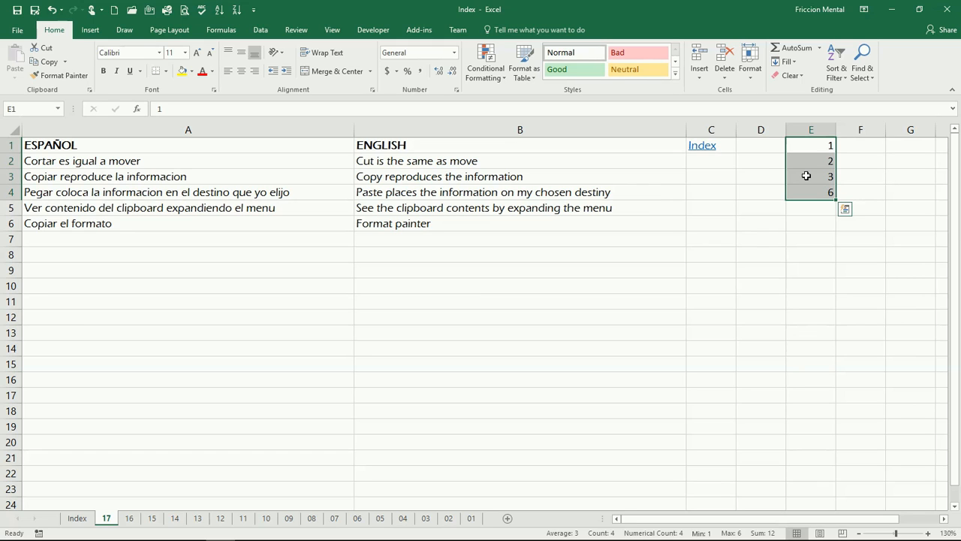
right_click(806, 176)
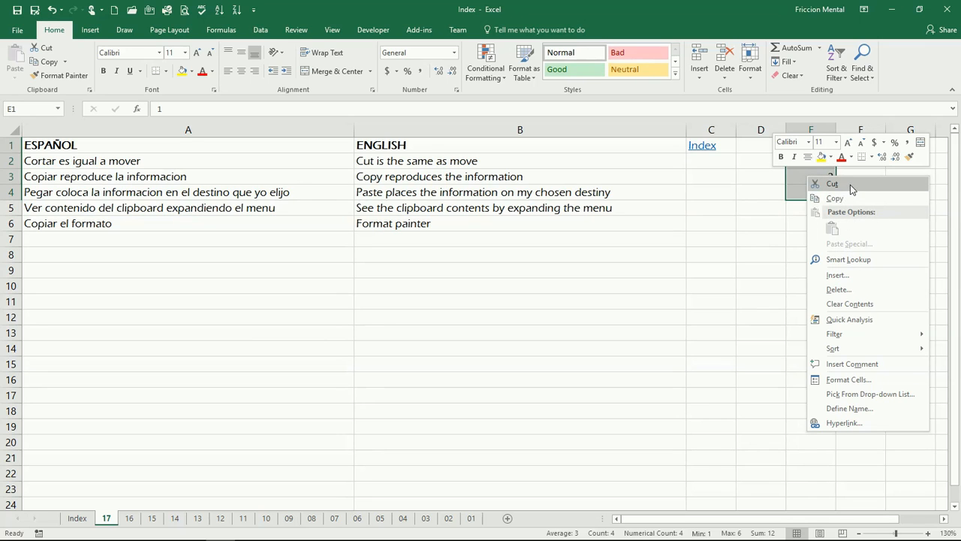
left_click(836, 187)
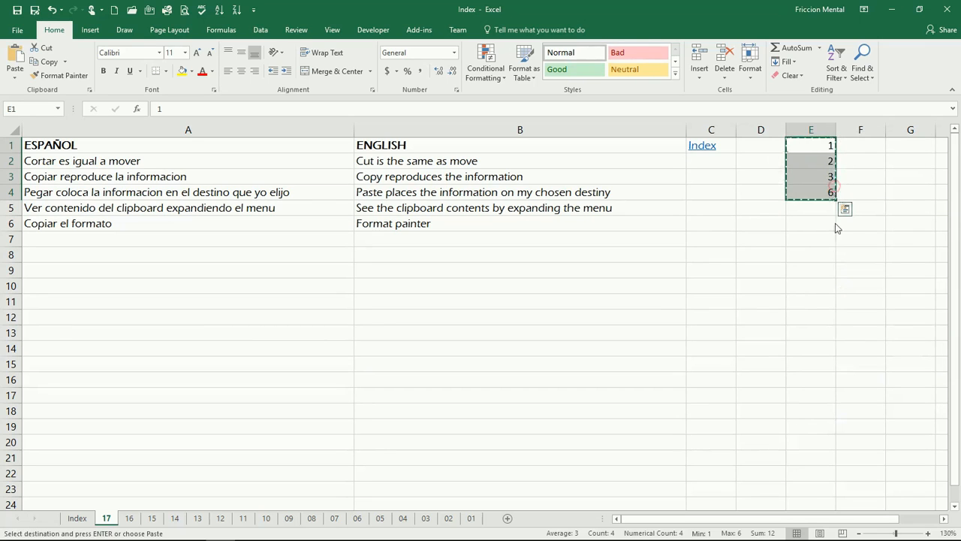
left_click(811, 225)
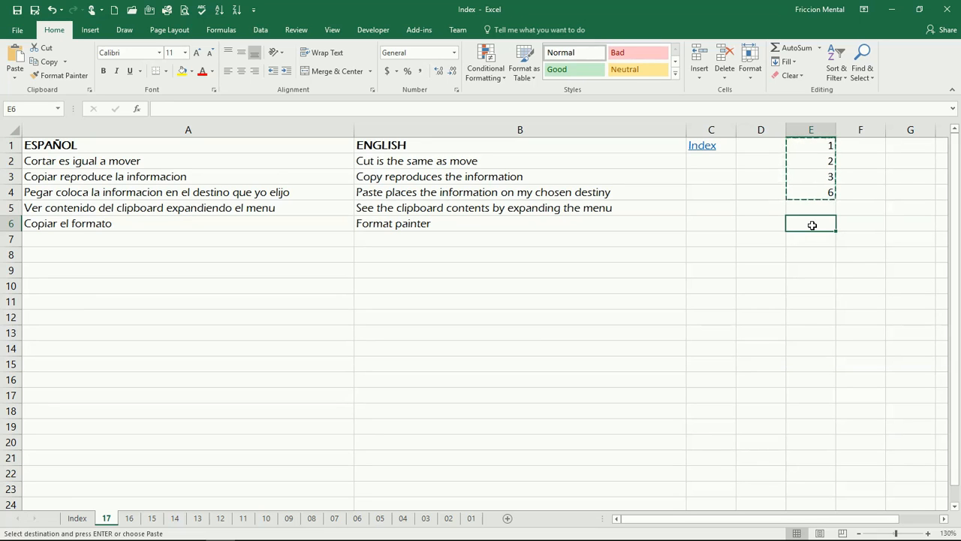
right_click(812, 225)
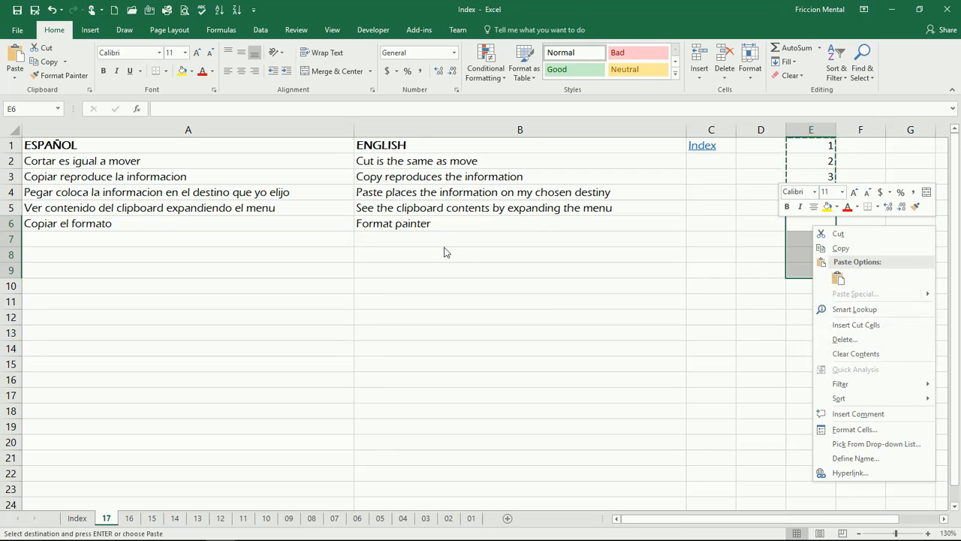
key("Escape")
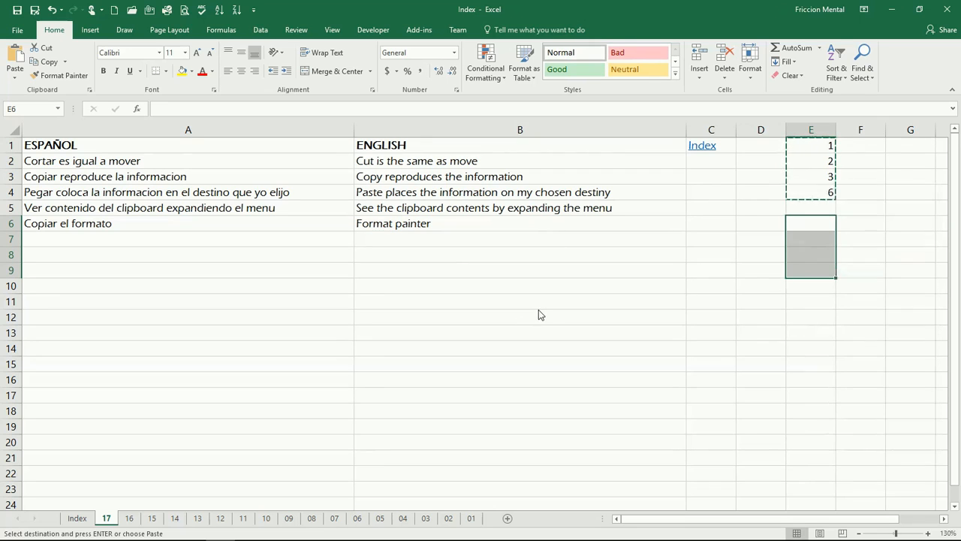
left_click(15, 56)
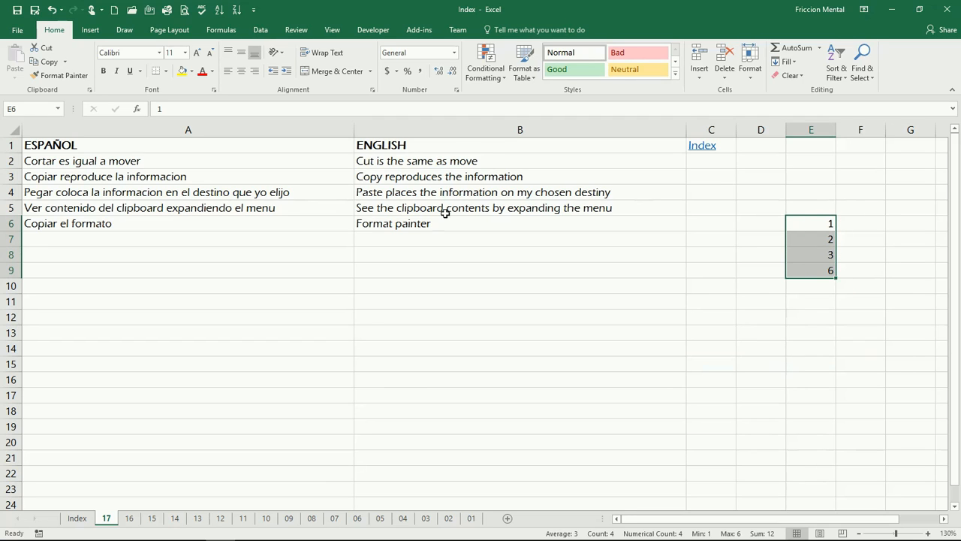
Copy the range E6:E9 and paste it starting at cell E1.
left_click(49, 67)
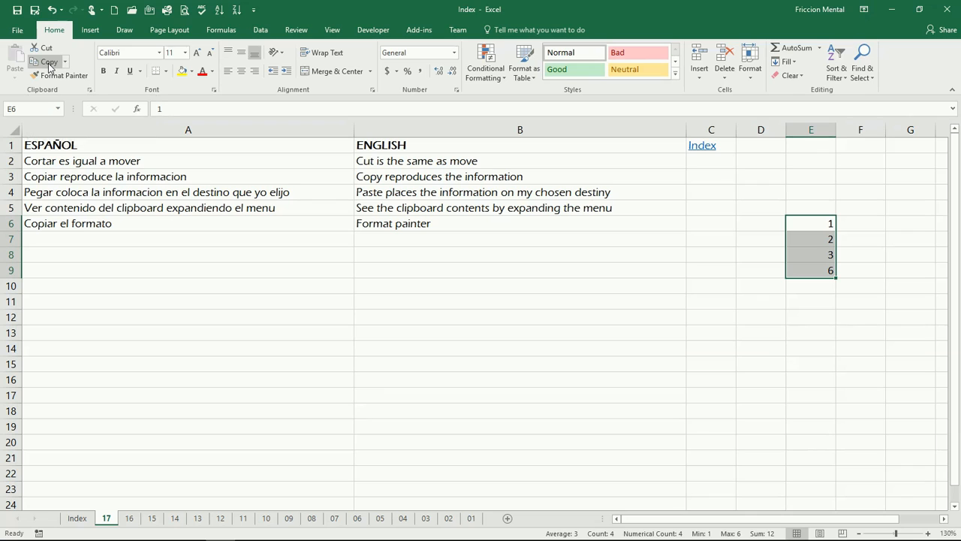
left_click(50, 67)
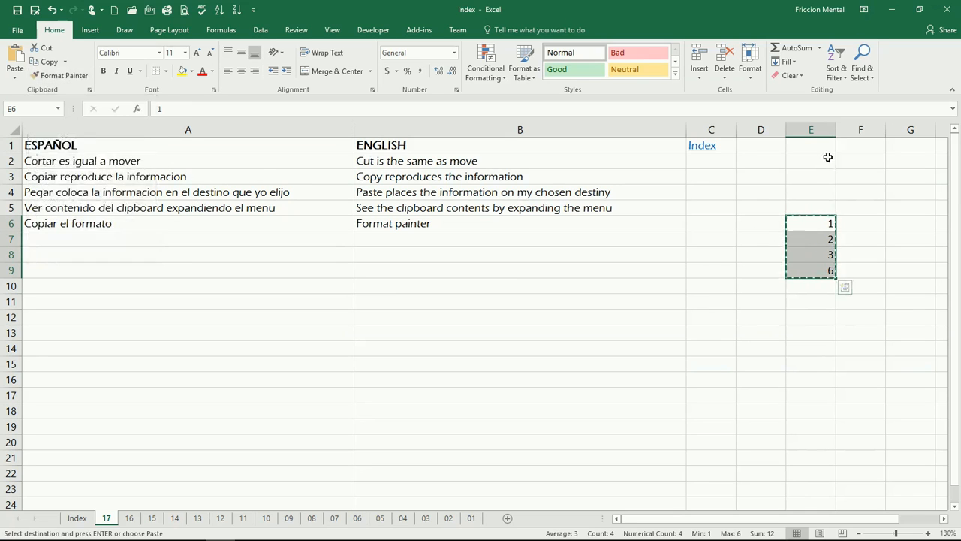
left_click(807, 146)
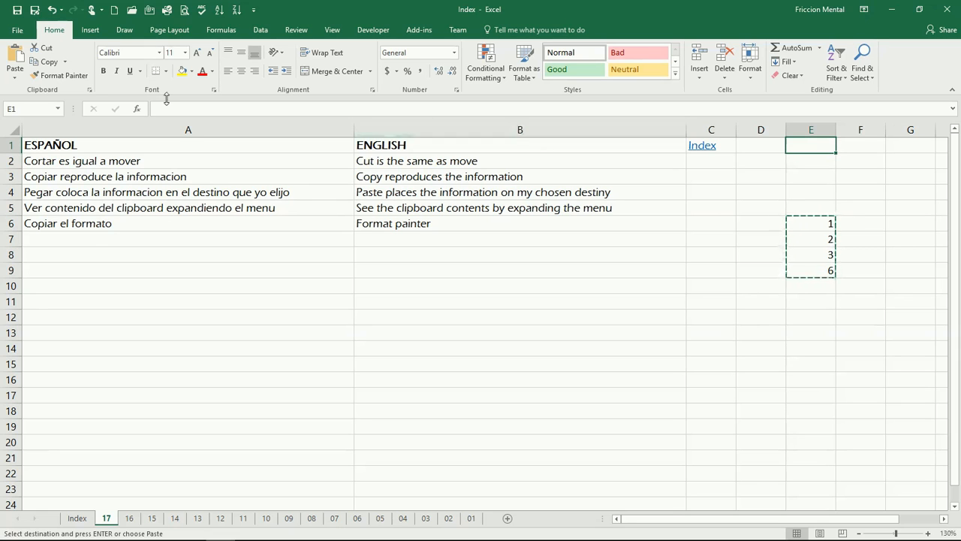
left_click(16, 54)
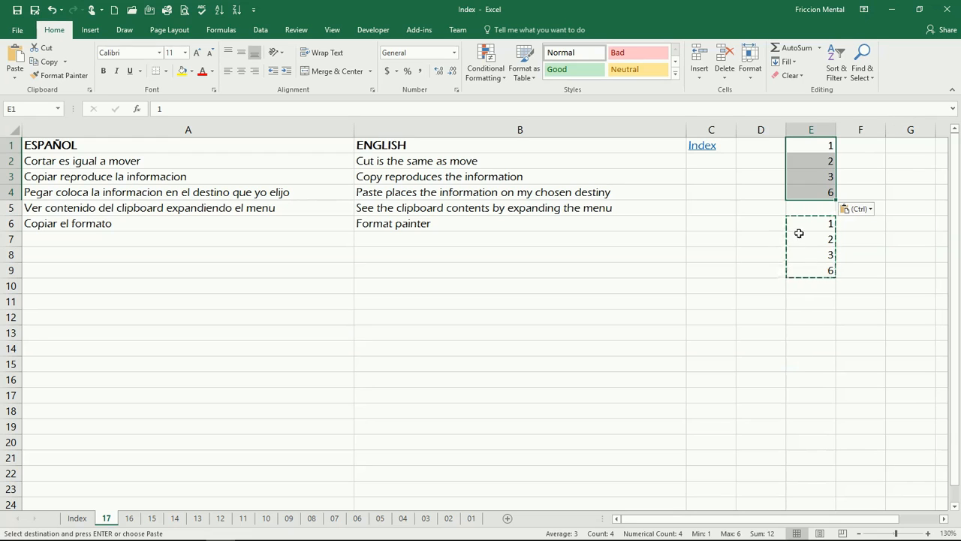
Paste the copied range again at E11, E16 and E21, and end the copy mode.
left_click(814, 300)
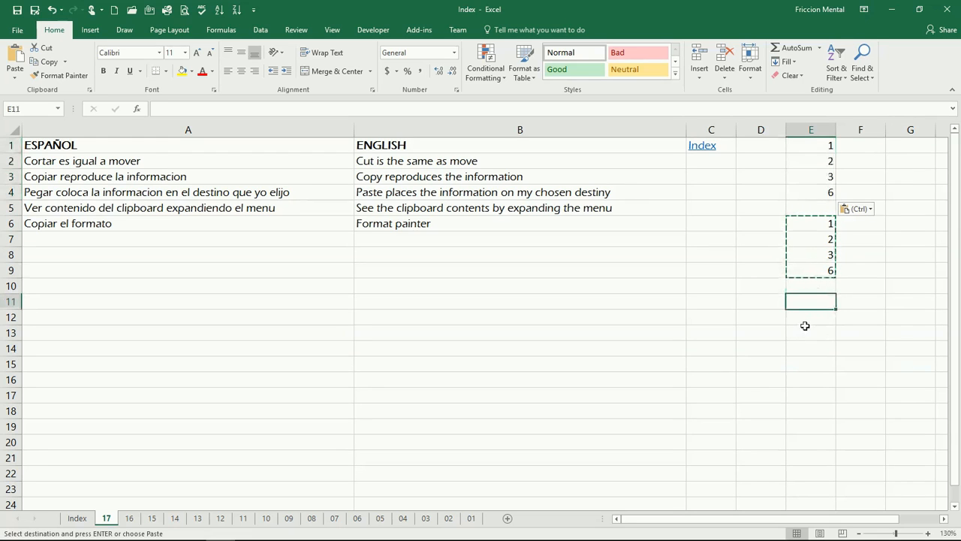
key("ctrl+v")
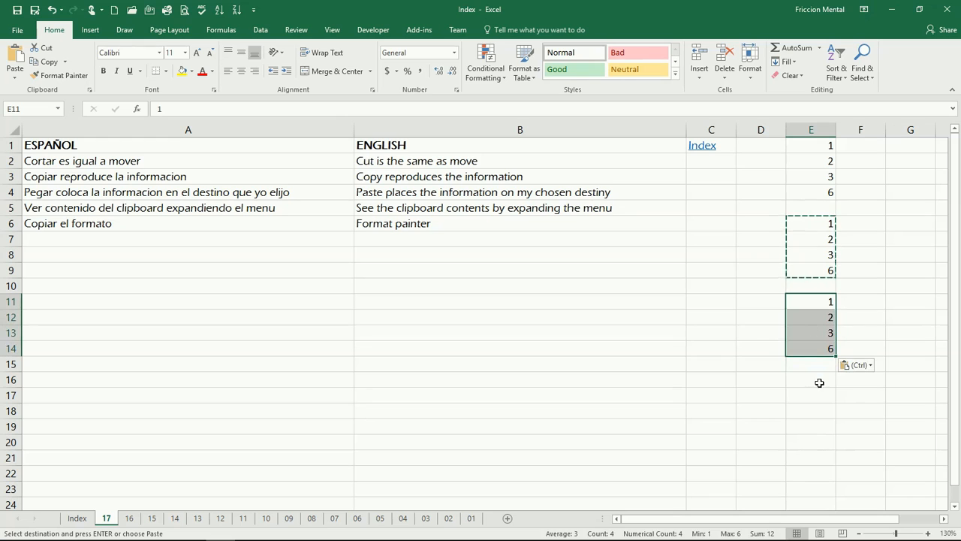
left_click(817, 377)
key("ctrl+v")
left_click(810, 456)
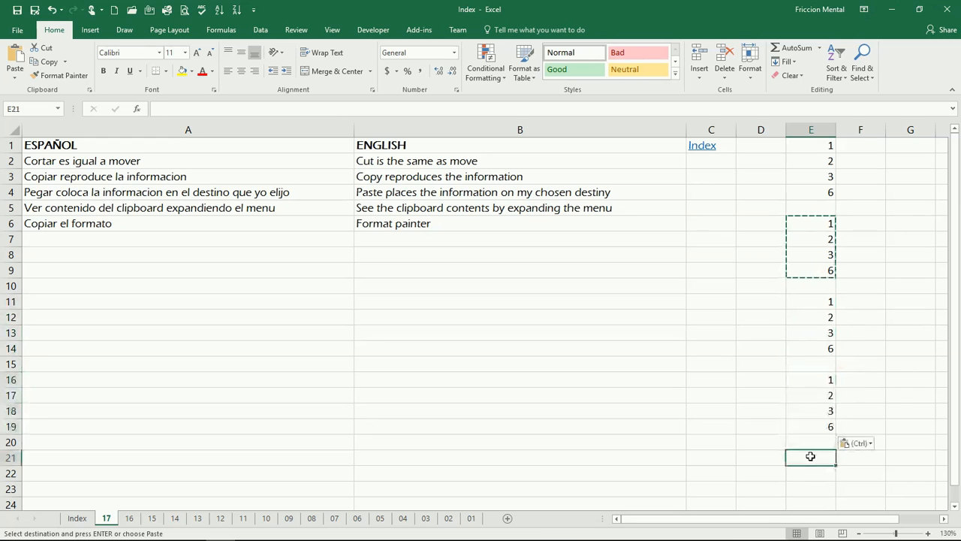
key("ctrl+v")
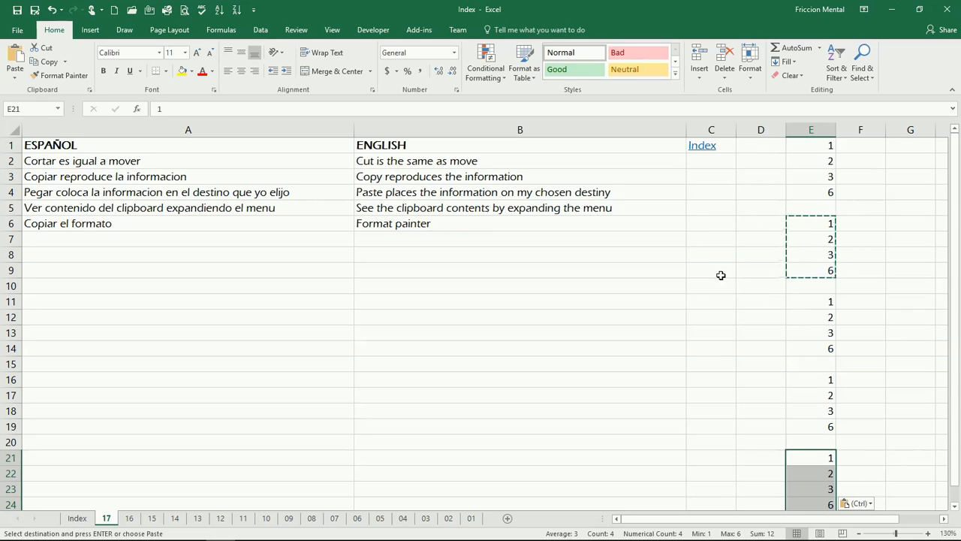
key("Escape")
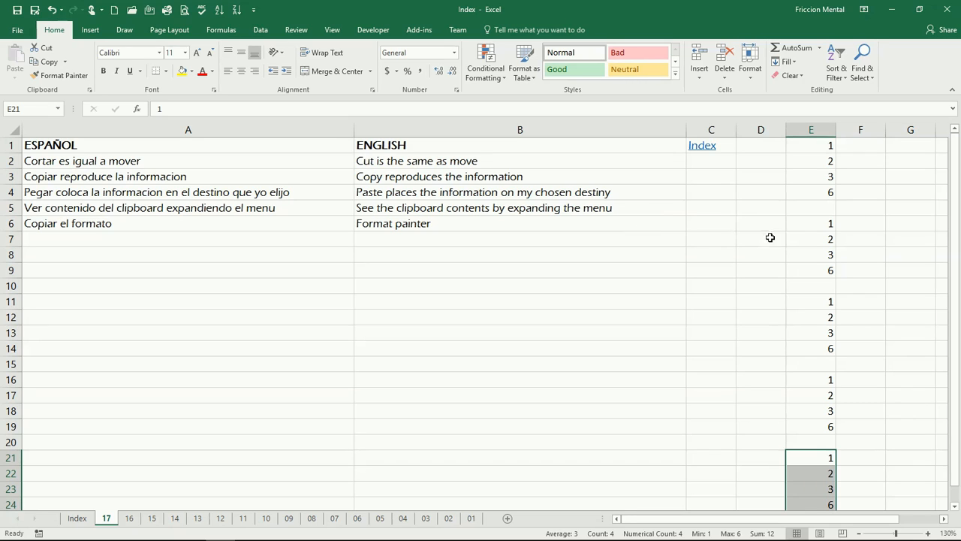
Copy E1:E4 as a picture with the As shown on screen and Picture options, and paste it at B10.
left_click_drag(816, 148, 811, 189)
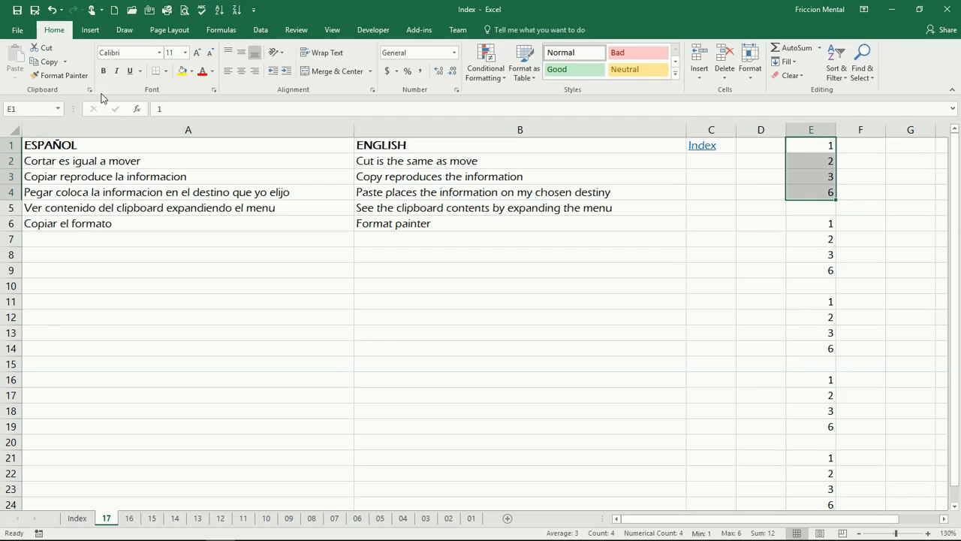
left_click(65, 62)
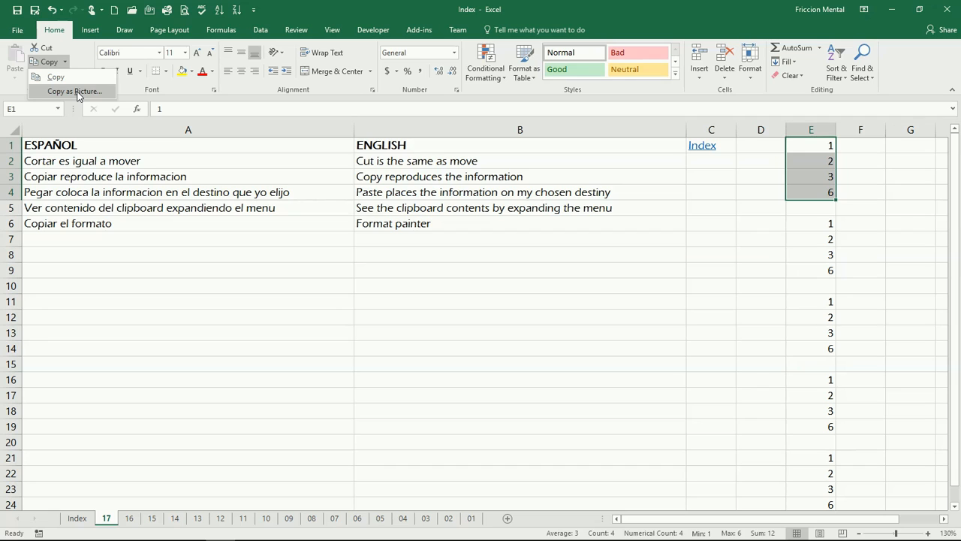
left_click(77, 92)
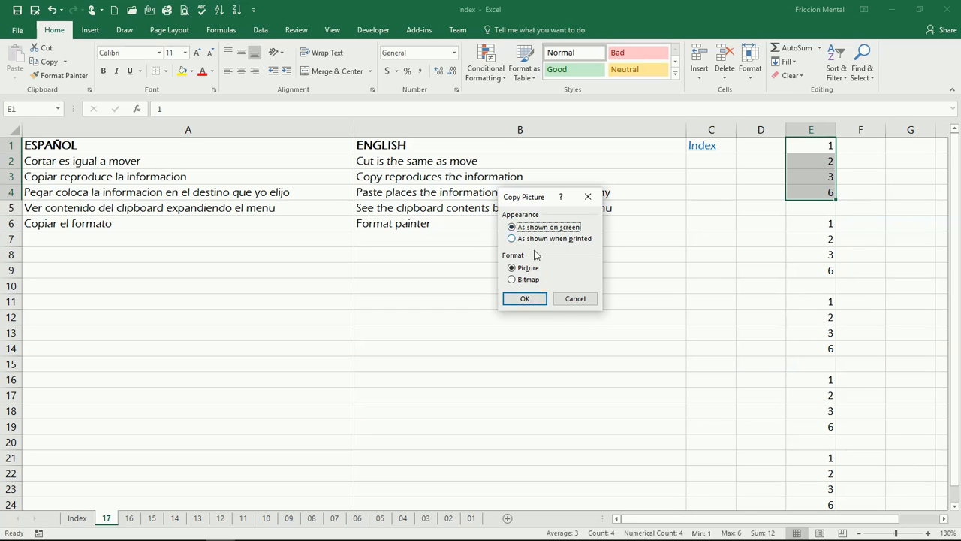
left_click(527, 299)
left_click(499, 287)
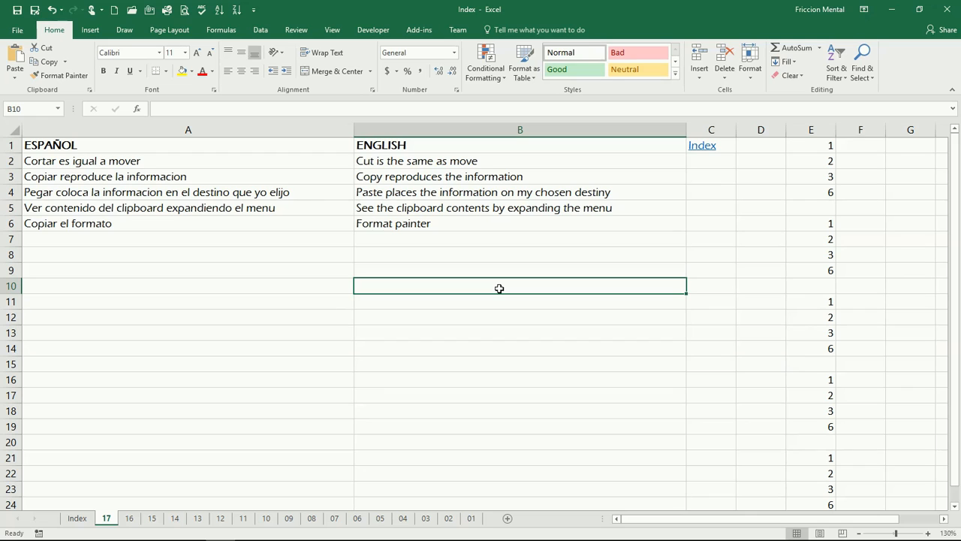
key("ctrl+v")
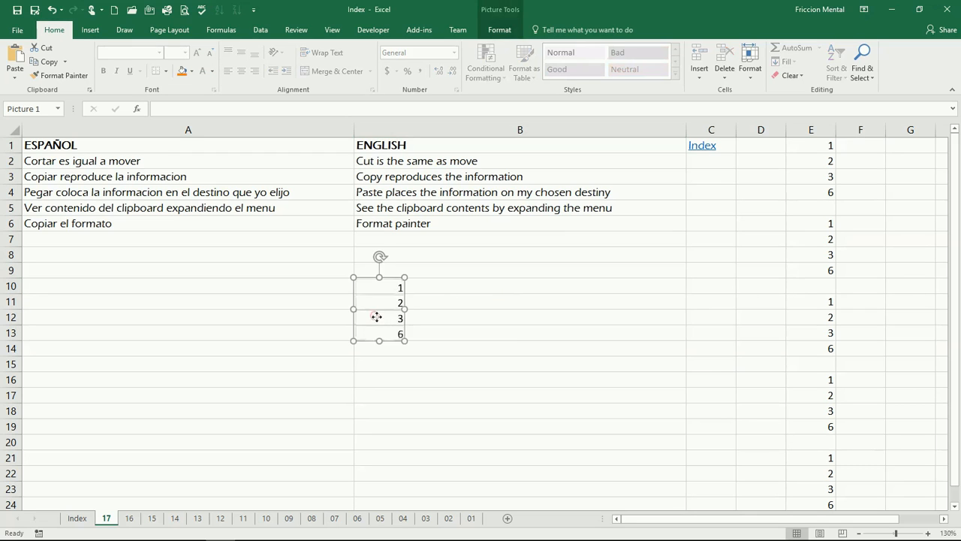
Move the pasted picture sideways within column B and delete it.
left_click_drag(376, 317, 444, 316)
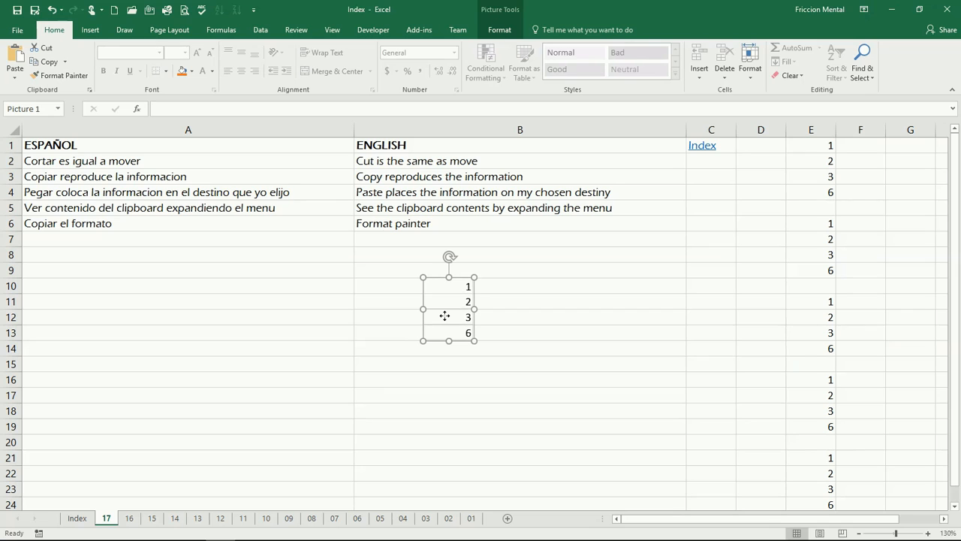
key("Delete")
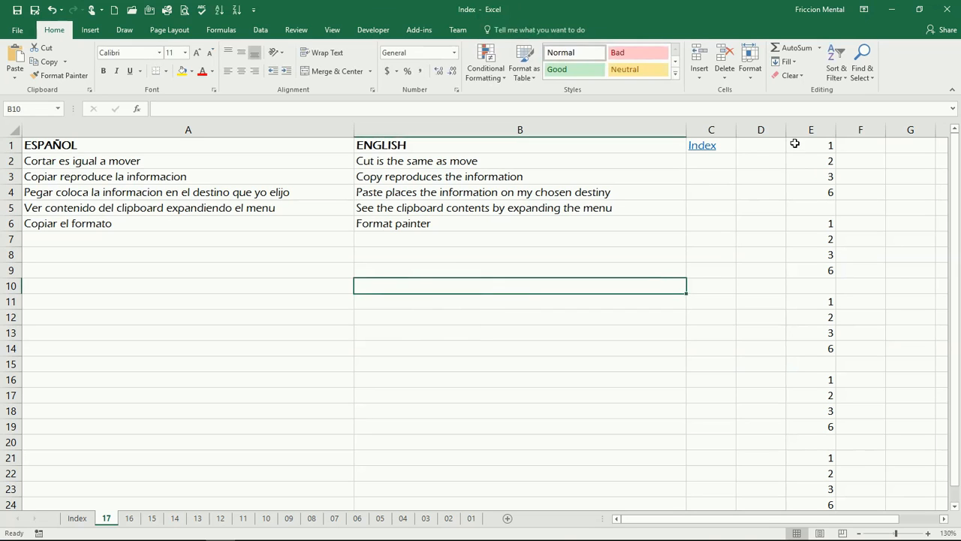
Copy E1:E4 as a picture with the As shown when printed appearance and paste it at B9.
left_click_drag(794, 143, 800, 189)
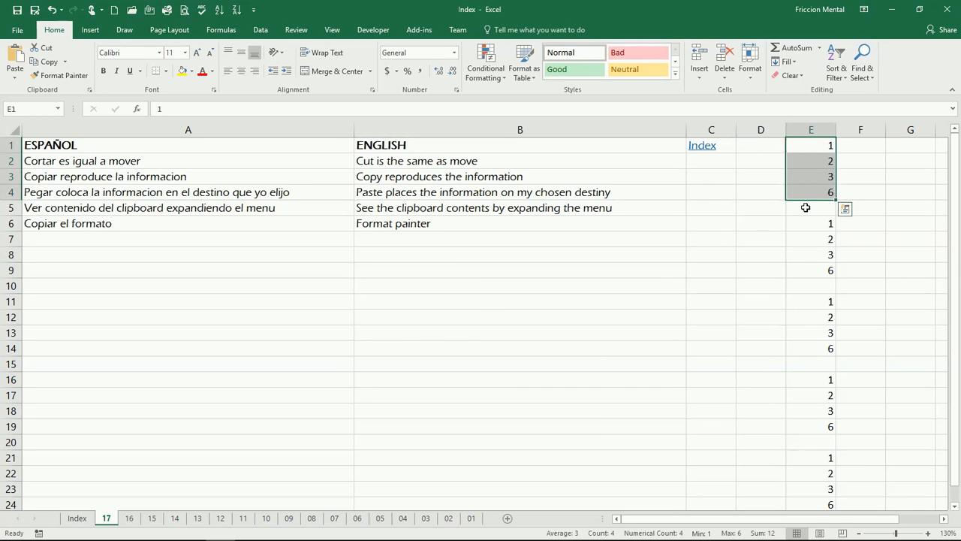
left_click(65, 62)
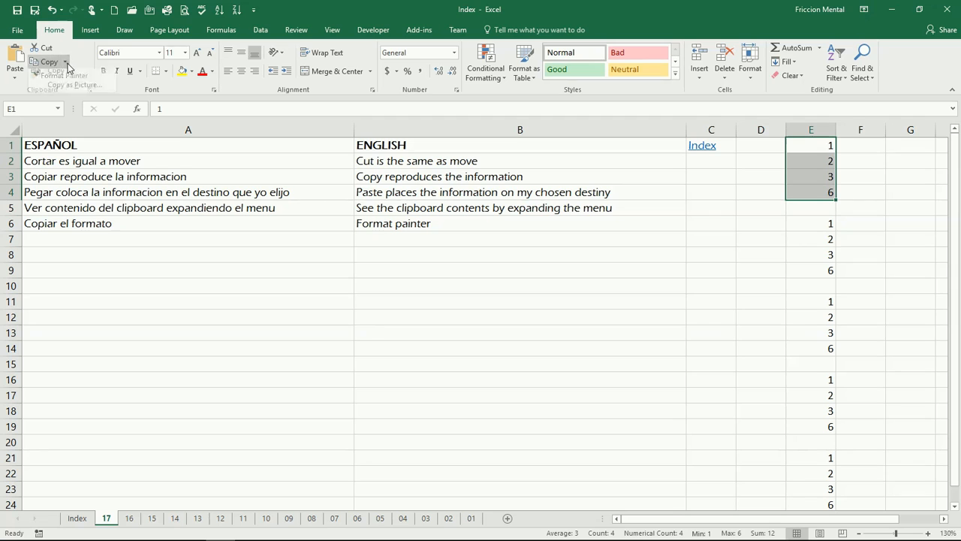
left_click(72, 82)
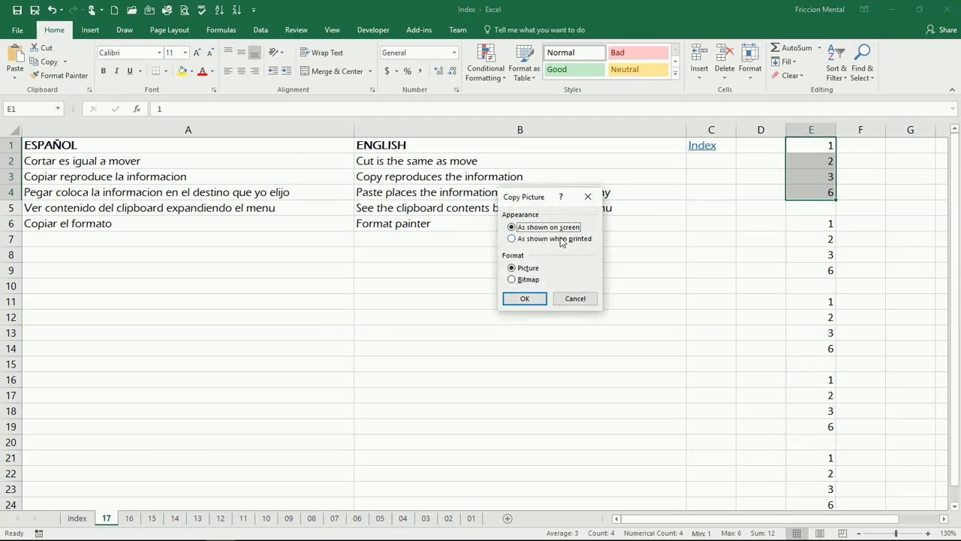
left_click(524, 240)
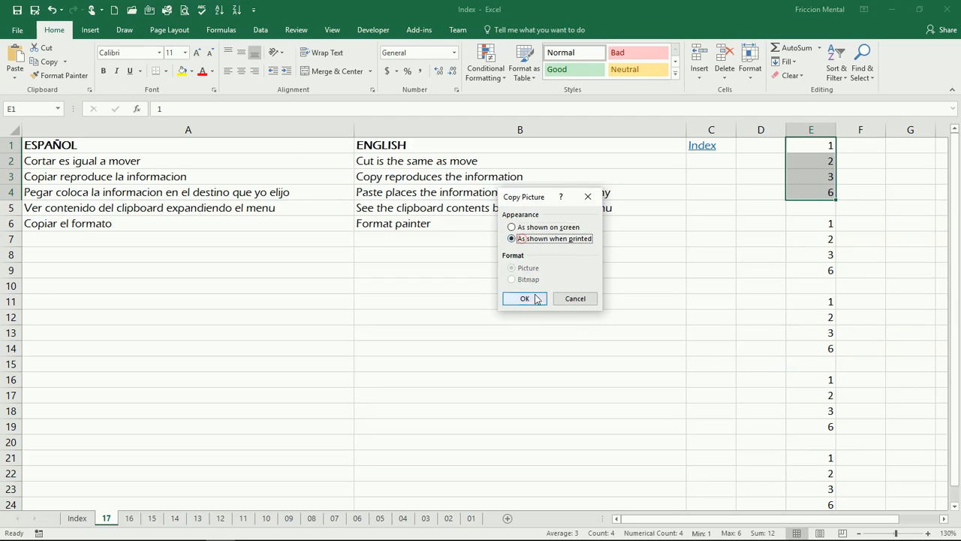
left_click(535, 298)
left_click(492, 273)
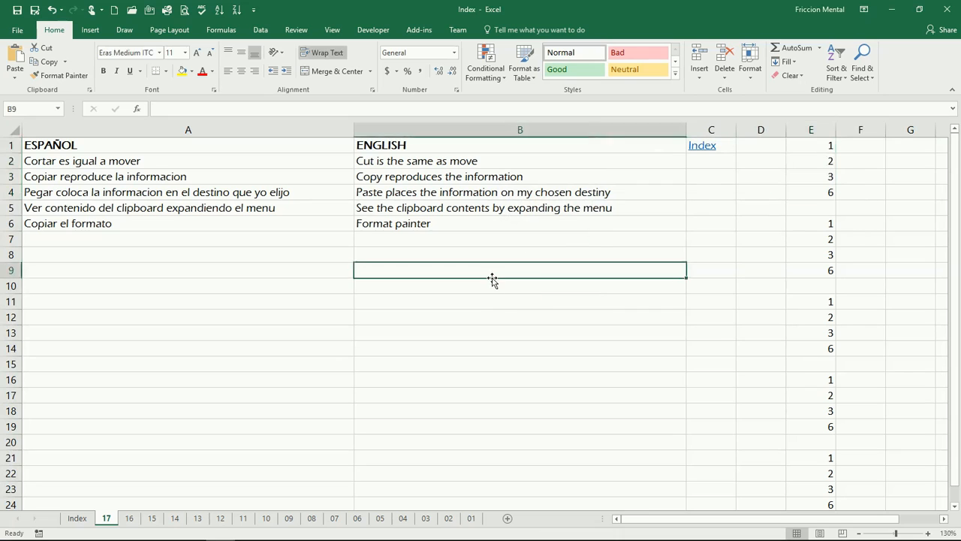
key("ctrl+v")
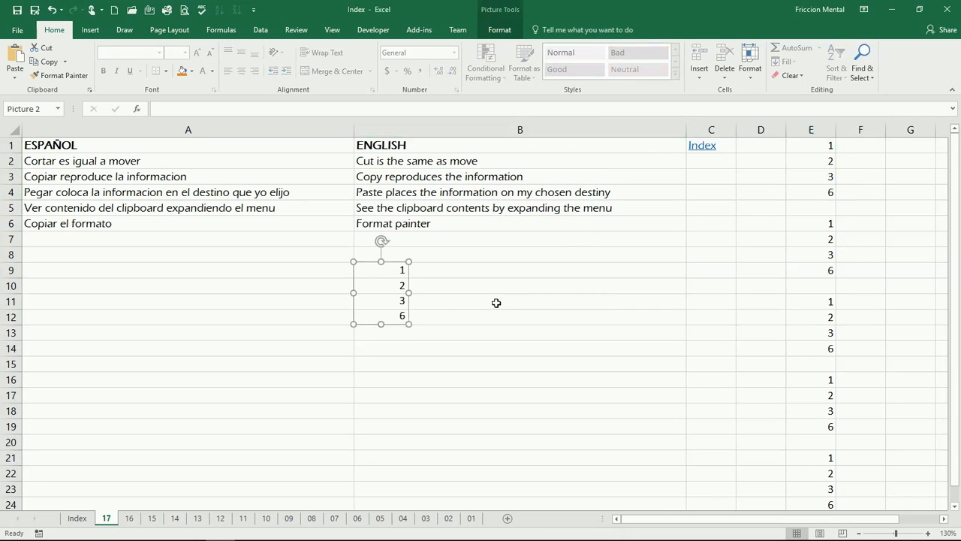
Move the pasted picture toward the middle of column B and delete it.
left_click_drag(392, 294, 504, 307)
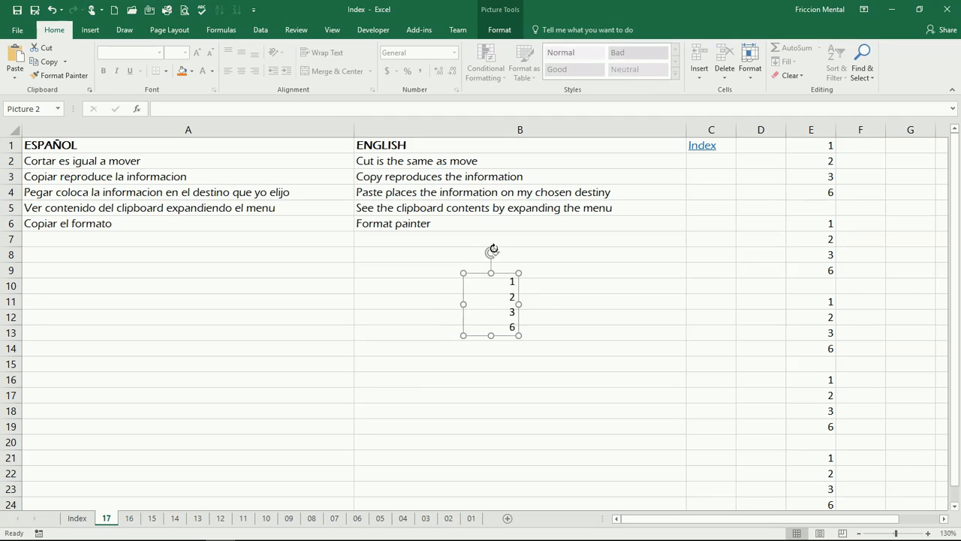
key("Delete")
Select E1:E4 and look through the available cell border options without applying any.
left_click(812, 146)
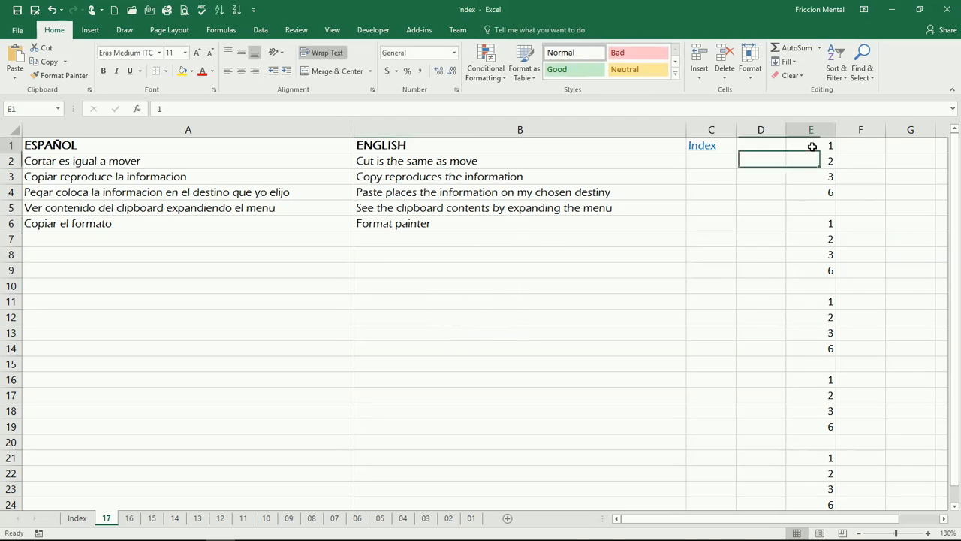
left_click_drag(812, 146, 813, 191)
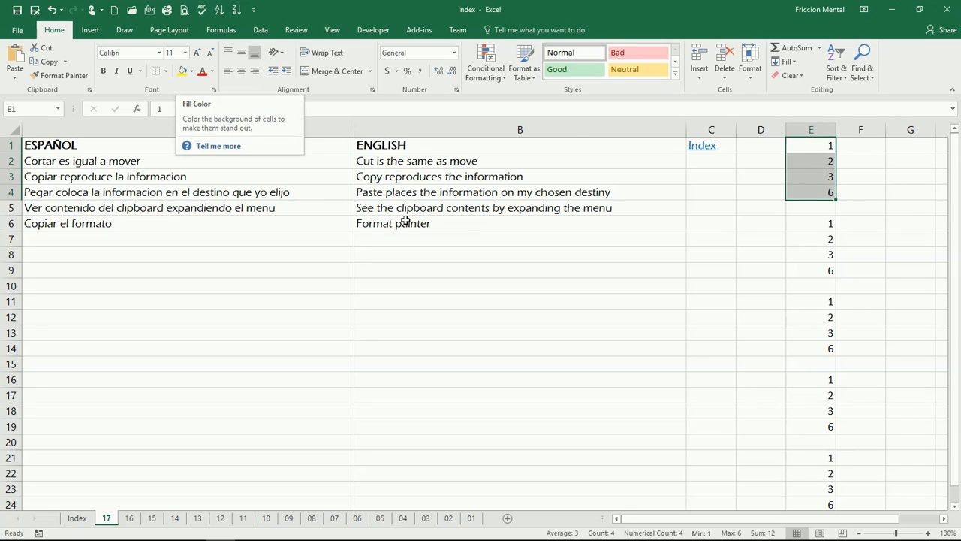
left_click(164, 71)
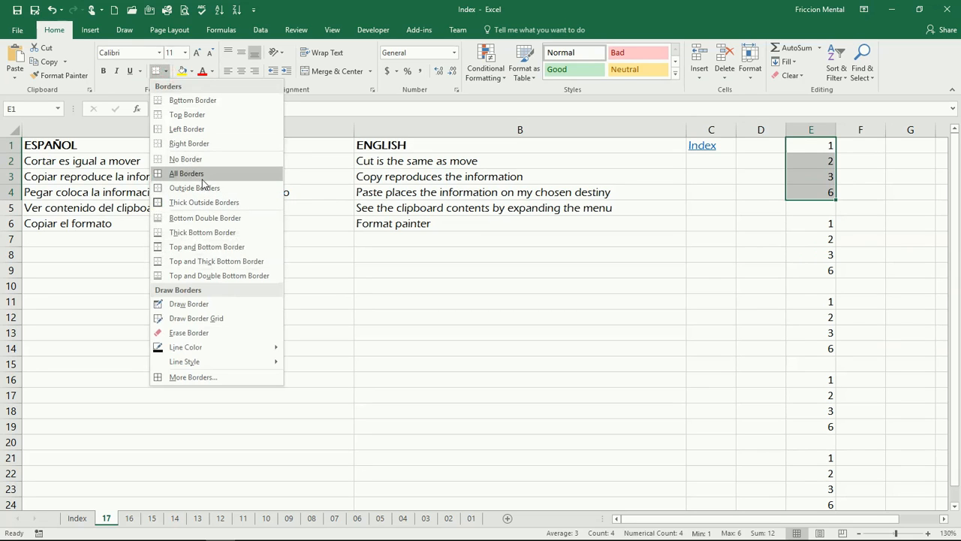
left_click(538, 263)
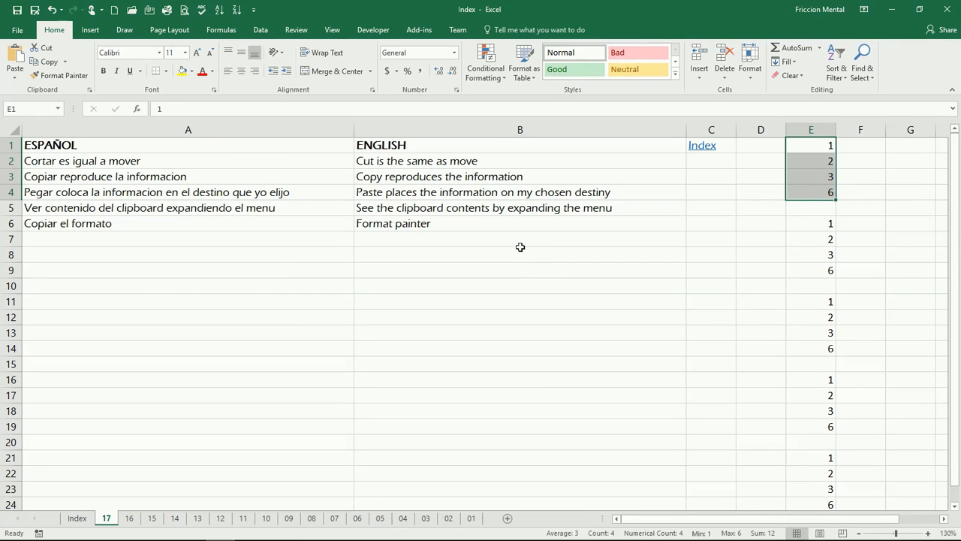
Hide the worksheet gridlines and show them again.
left_click(334, 34)
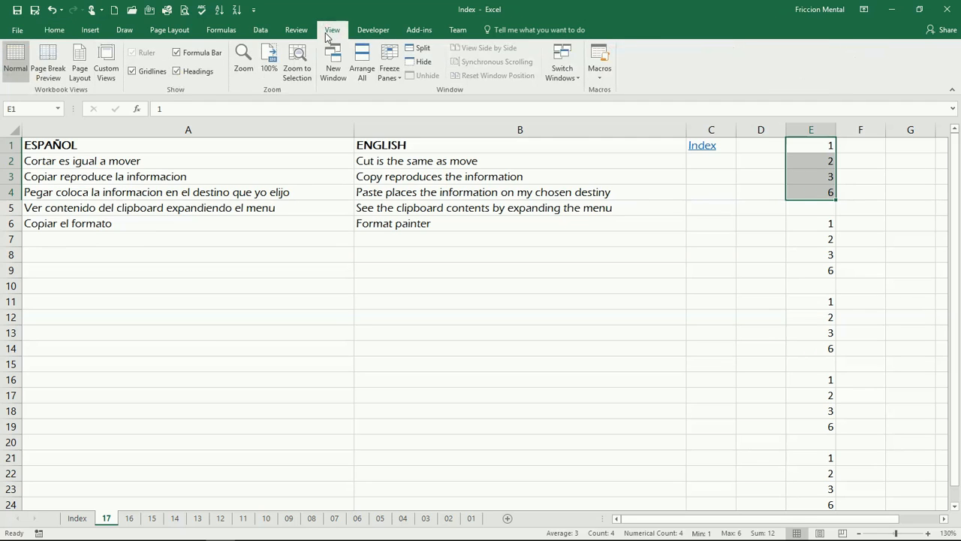
left_click(142, 74)
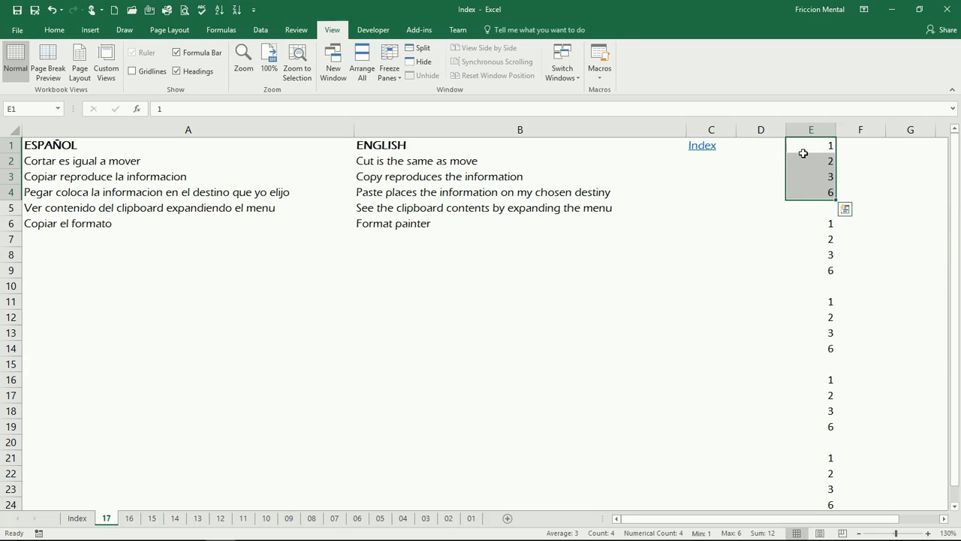
left_click(155, 71)
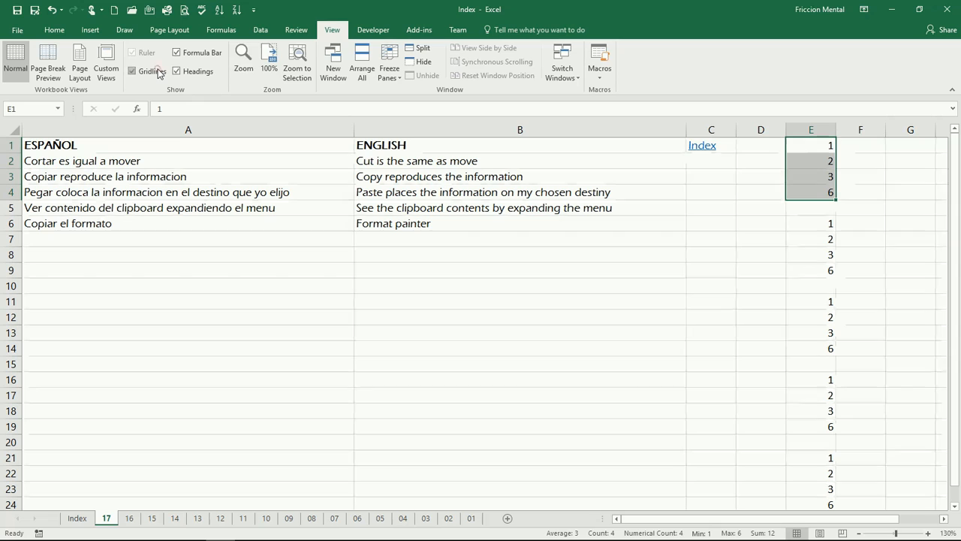
Compare the As shown when printed and As shown on screen options for copying E1:E4 as a picture, and cancel.
left_click(54, 30)
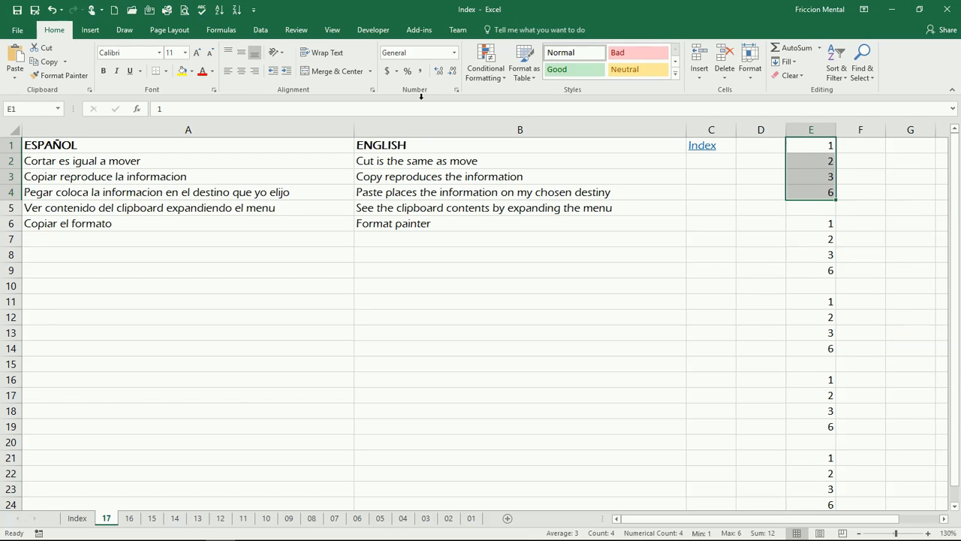
left_click(65, 62)
left_click(74, 91)
left_click(553, 238)
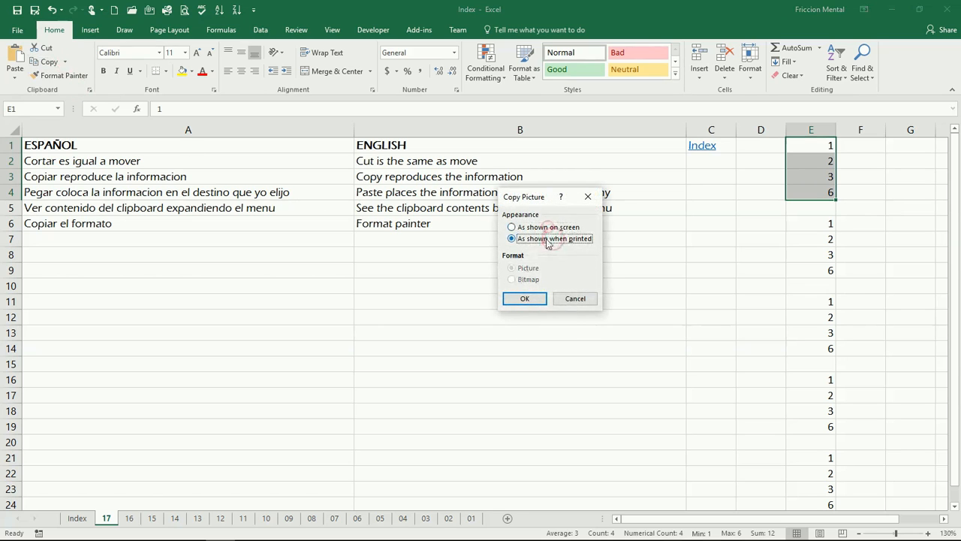
left_click(549, 227)
left_click(590, 298)
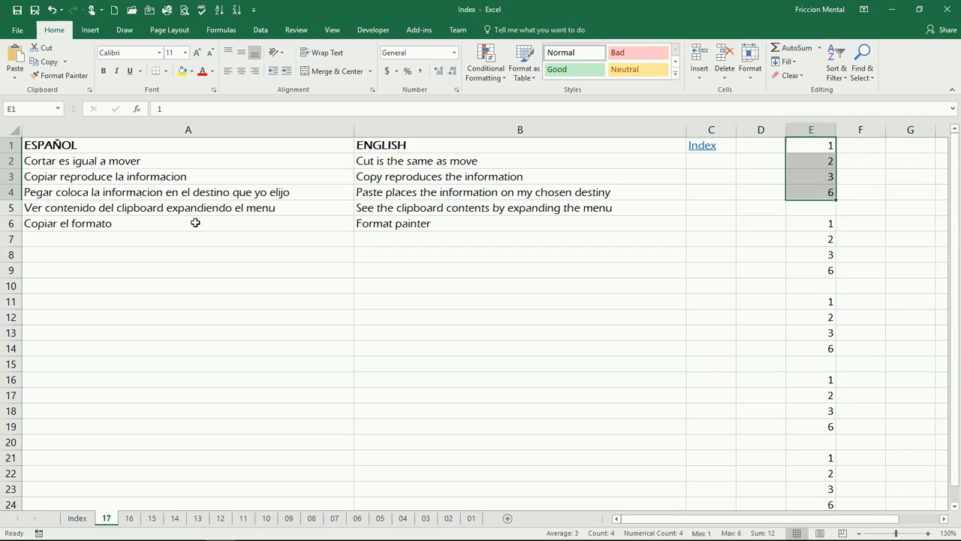
Show the Office Clipboard contents and paste the stored picture of the numbers at B11.
left_click(90, 91)
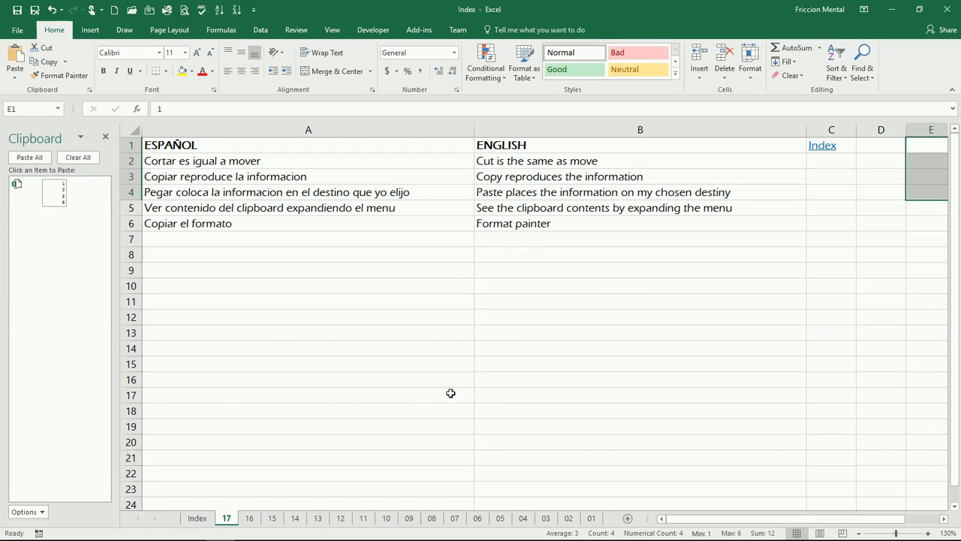
left_click(553, 300)
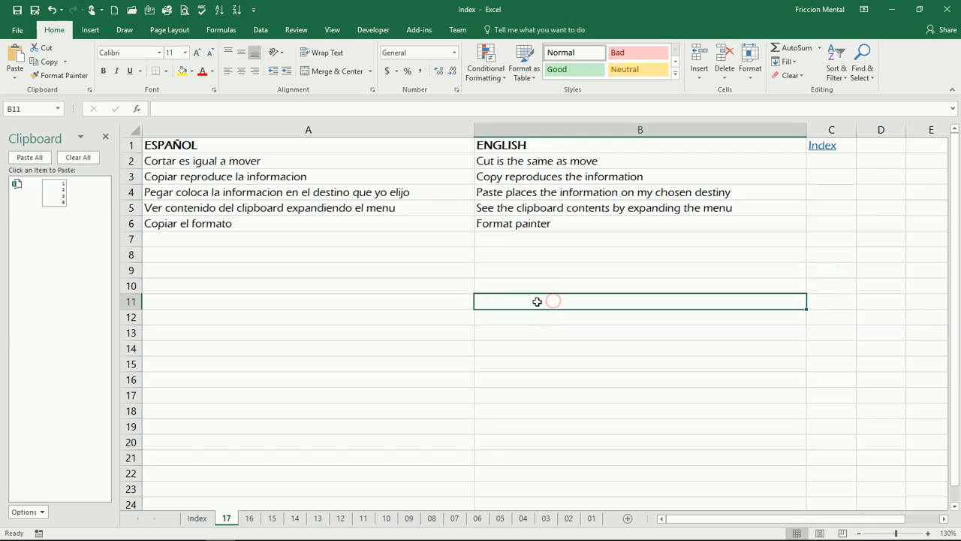
left_click(93, 194)
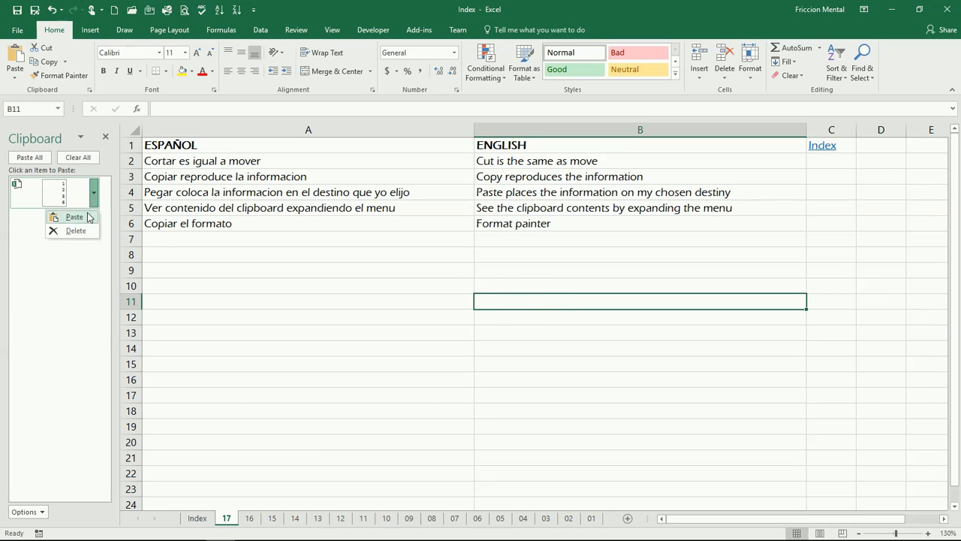
left_click(75, 217)
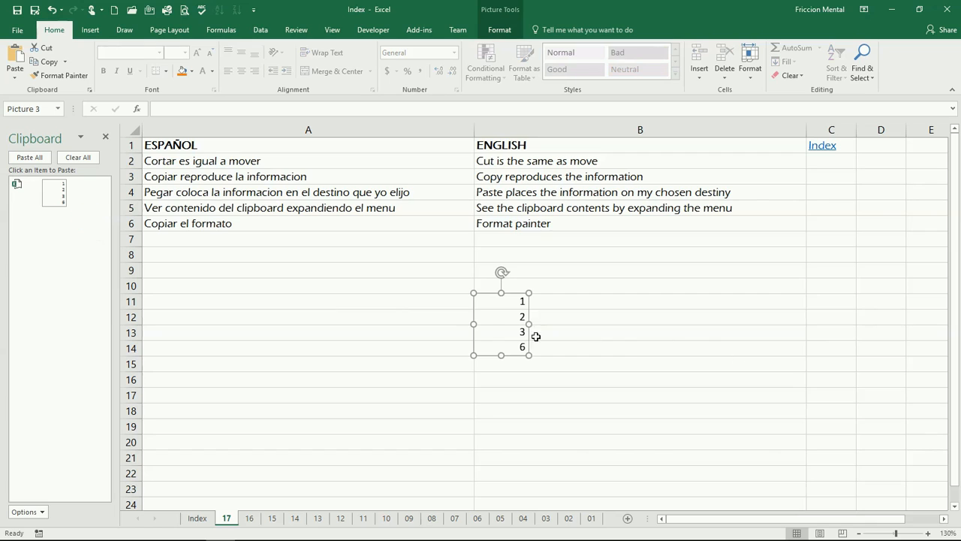
Stretch the pasted picture, move it into column A around rows 10 to 14, and narrow it again.
left_click_drag(473, 324, 429, 311)
left_click_drag(508, 335, 398, 331)
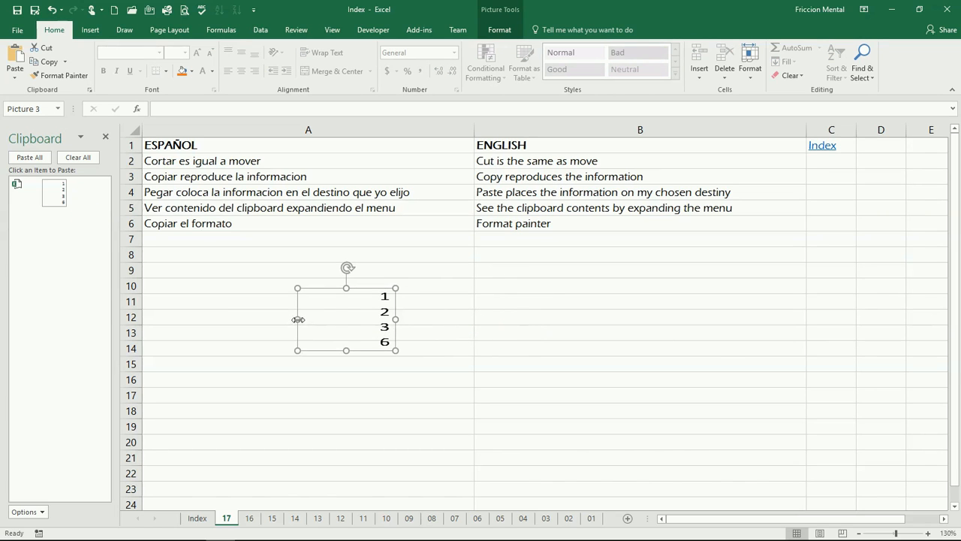
left_click_drag(298, 319, 345, 317)
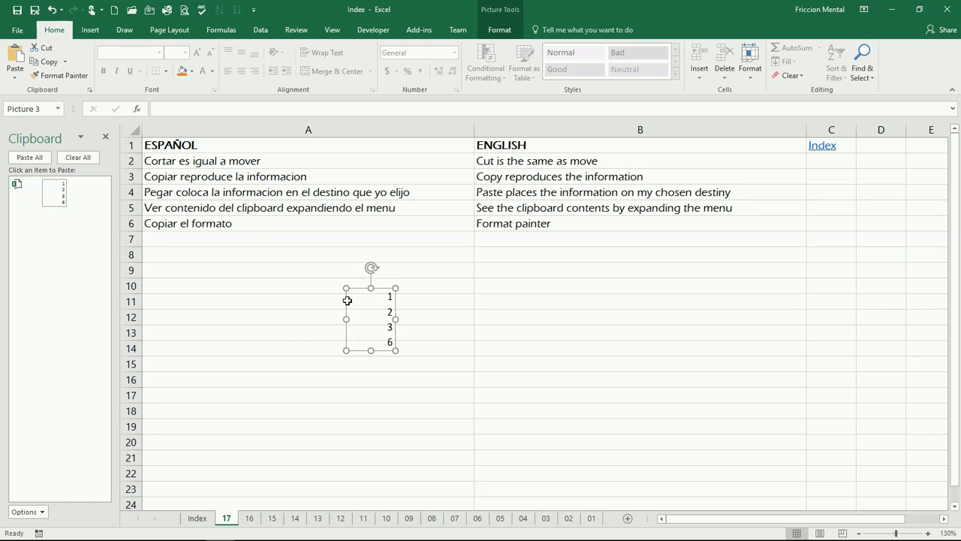
Paste the stored clipboard picture again at B11 and move it into column A beside the first picture.
left_click(553, 296)
left_click(93, 192)
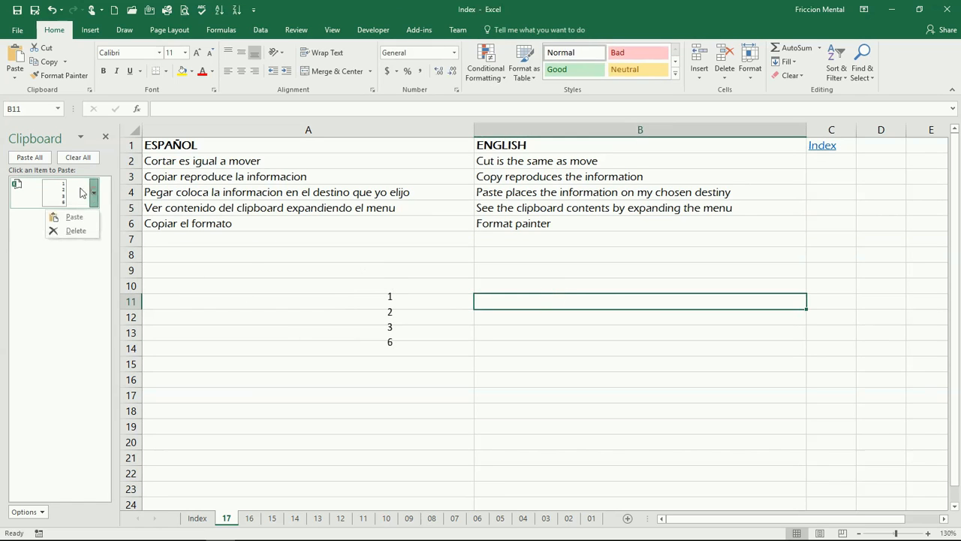
left_click(75, 216)
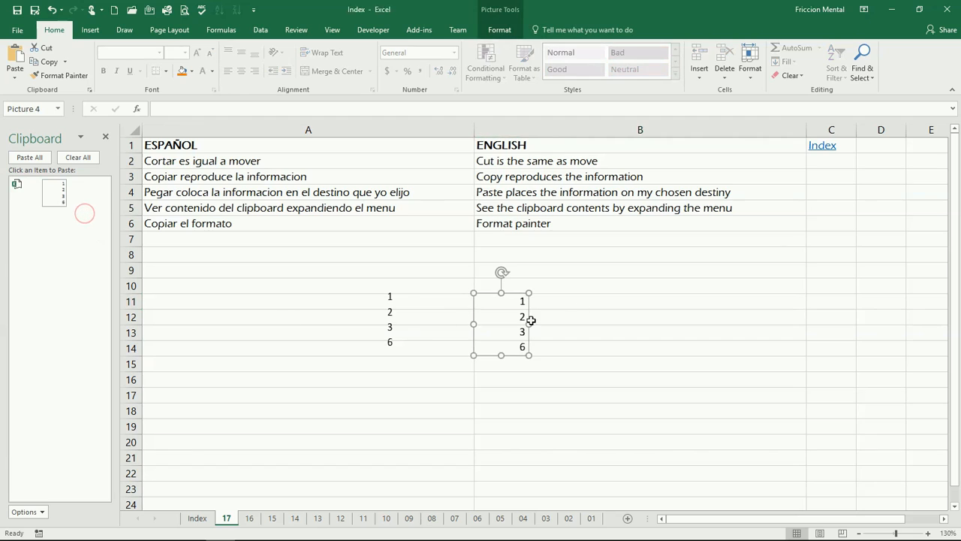
left_click_drag(509, 325, 474, 325)
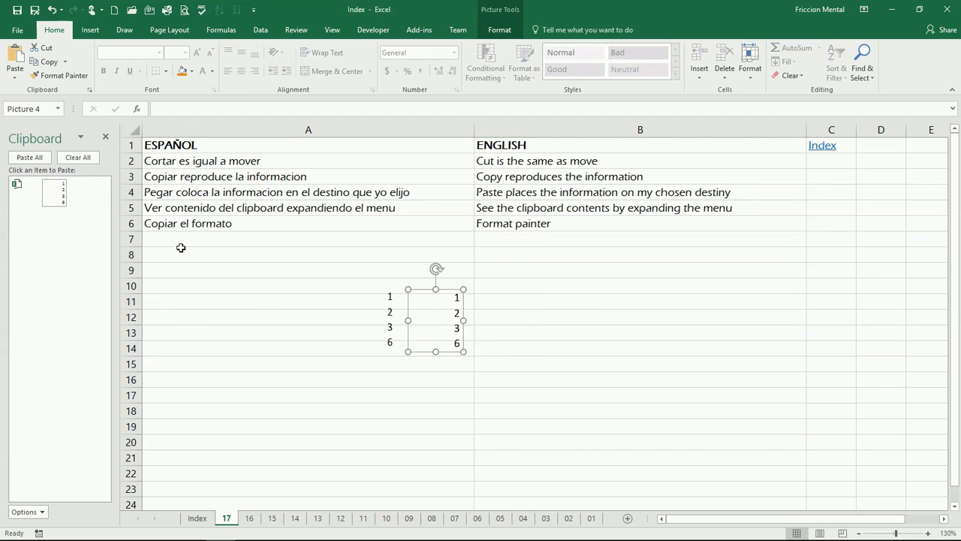
Clear all items from the Office Clipboard and look through its display options without changing them.
left_click(93, 193)
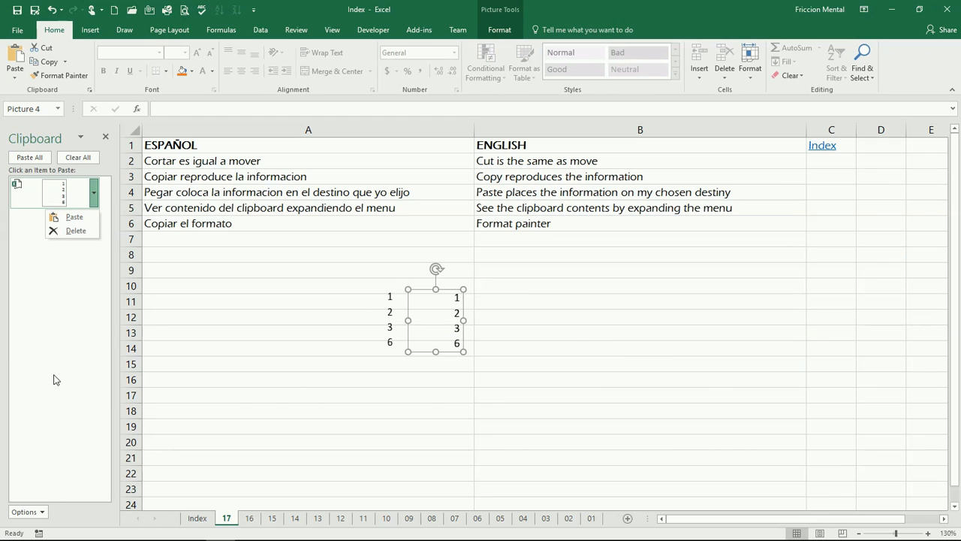
left_click(79, 271)
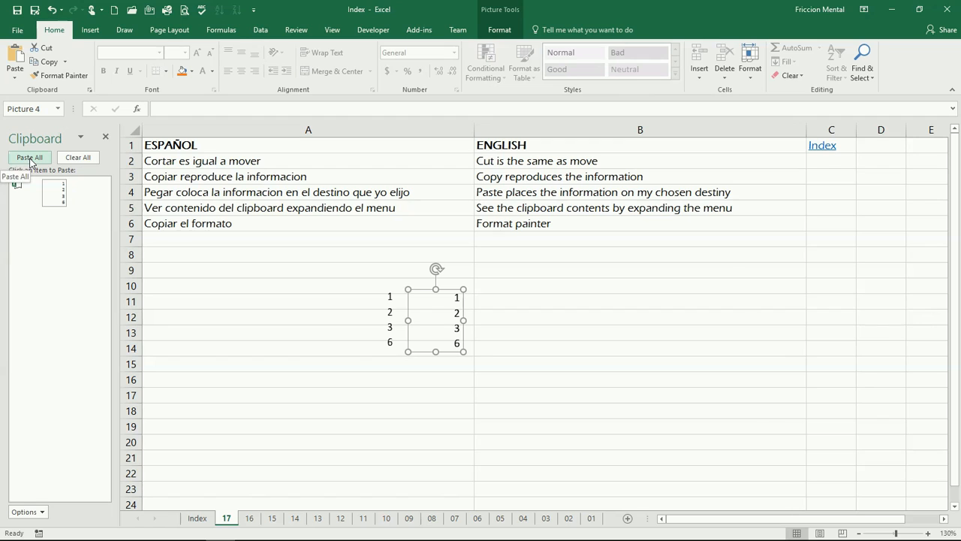
left_click(88, 162)
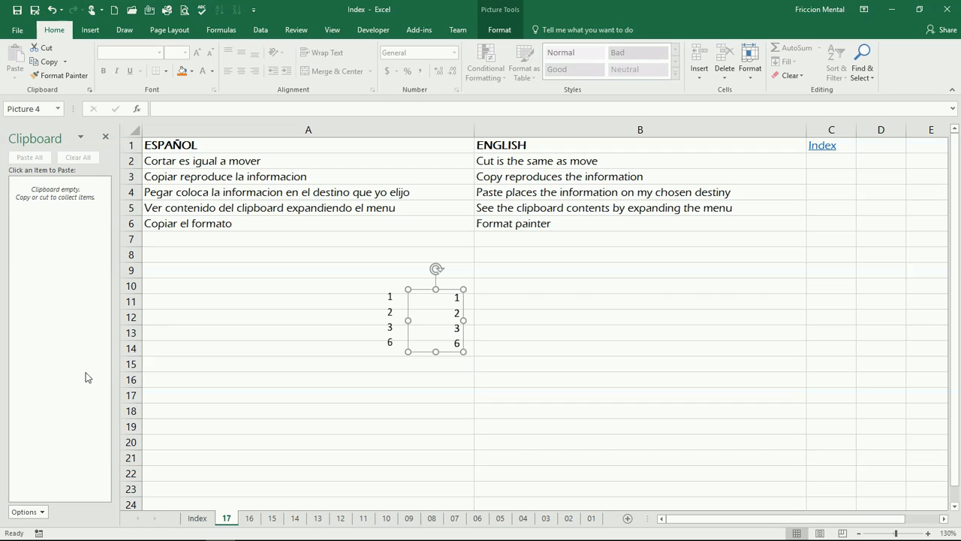
left_click(28, 512)
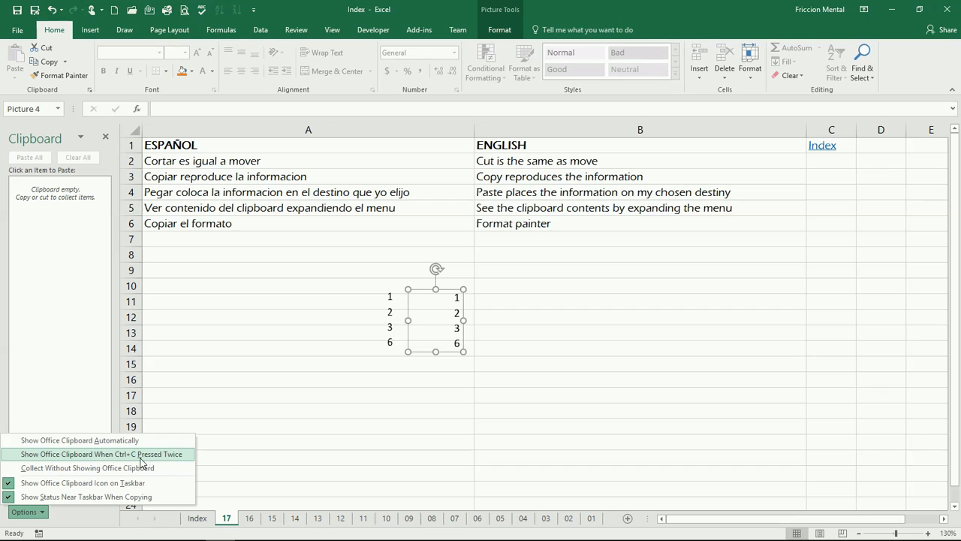
left_click(223, 335)
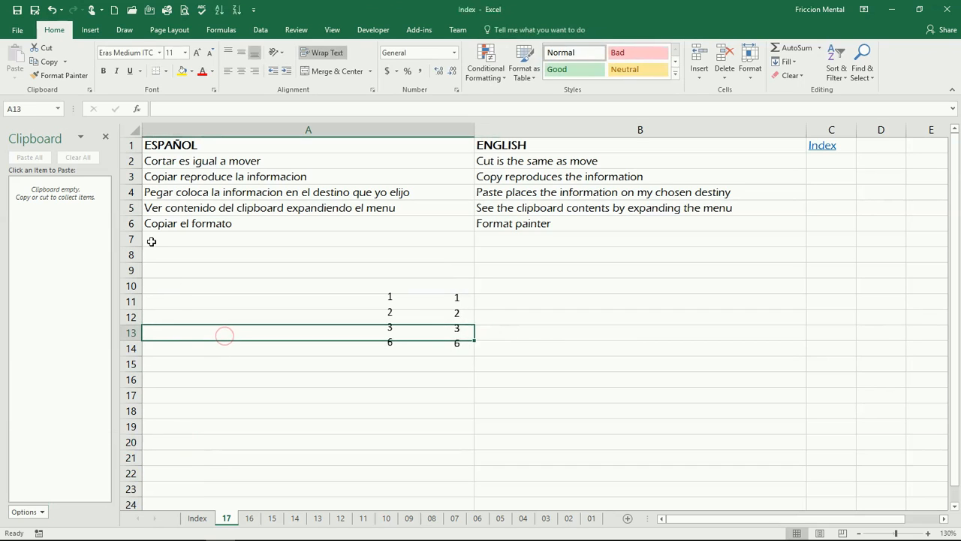
Delete both number pictures from column A and close the Office Clipboard.
left_click(390, 319)
left_click_drag(390, 318, 457, 315)
key("Delete")
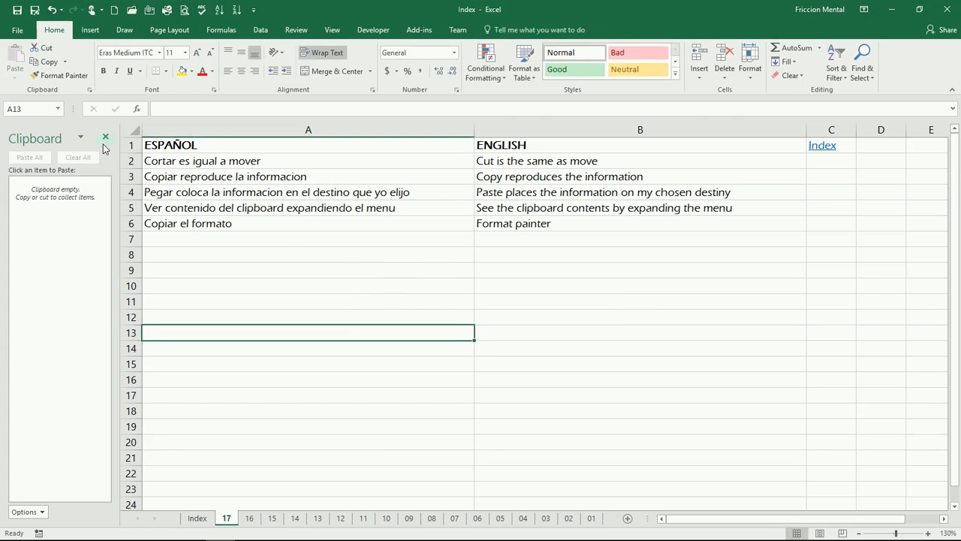
left_click(106, 139)
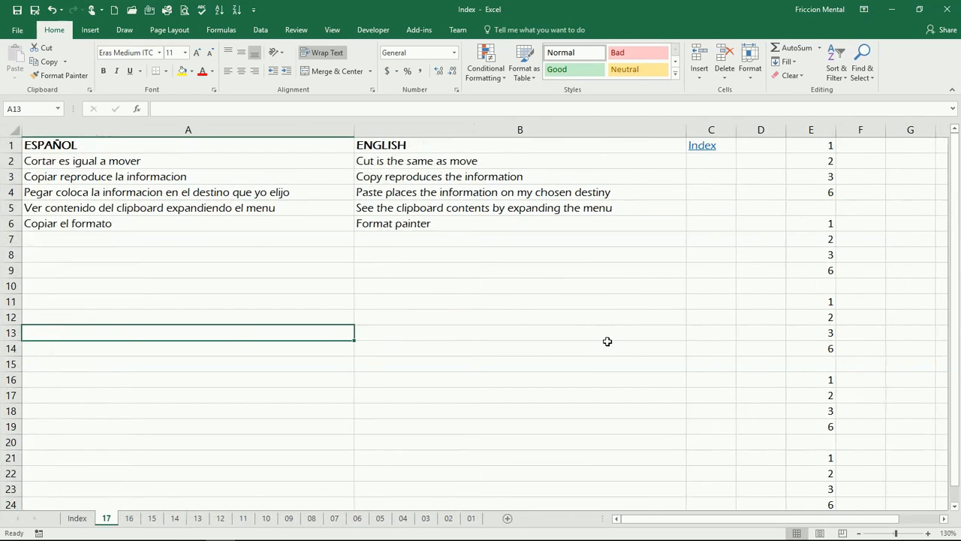
Apply the Good cell style to E1:E3 and the Calculation style to the total in E4.
left_click(812, 150)
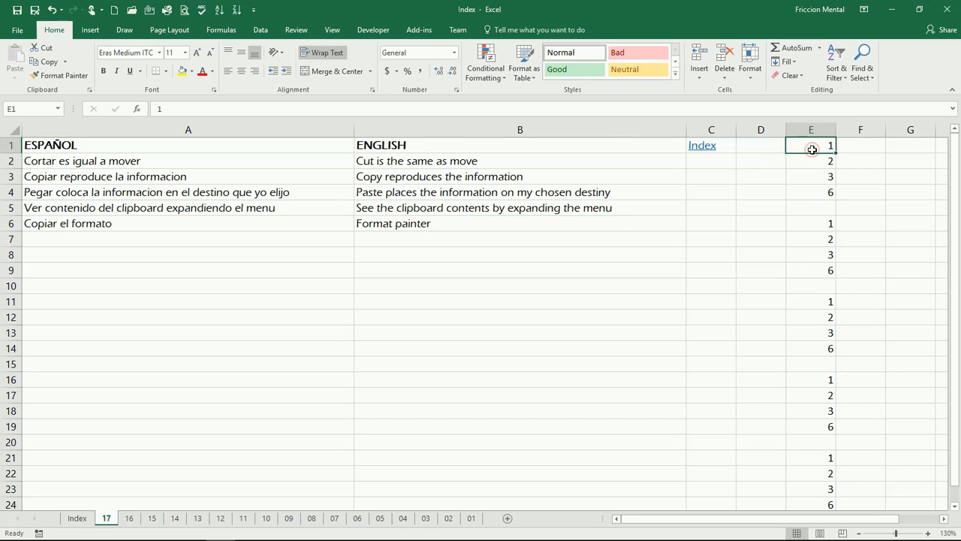
left_click_drag(812, 150, 827, 182)
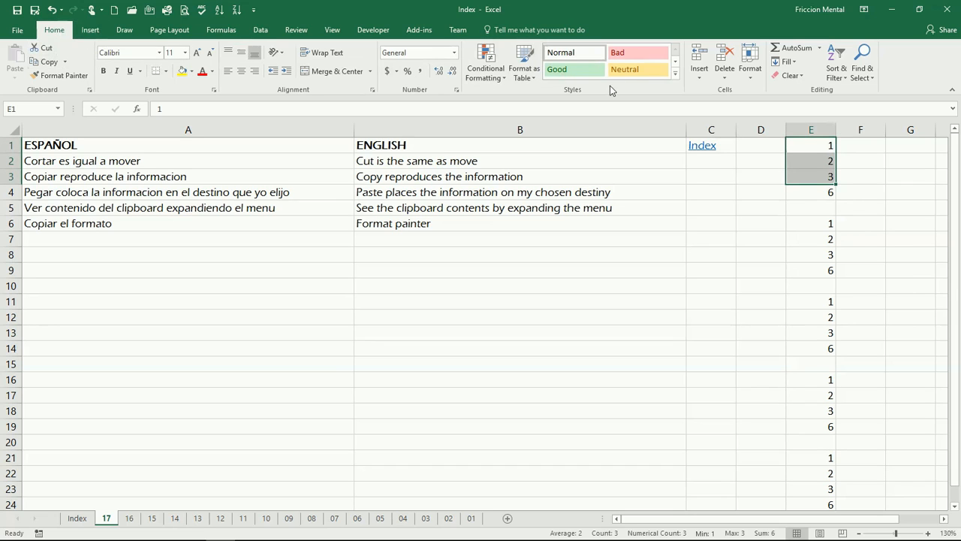
left_click(571, 72)
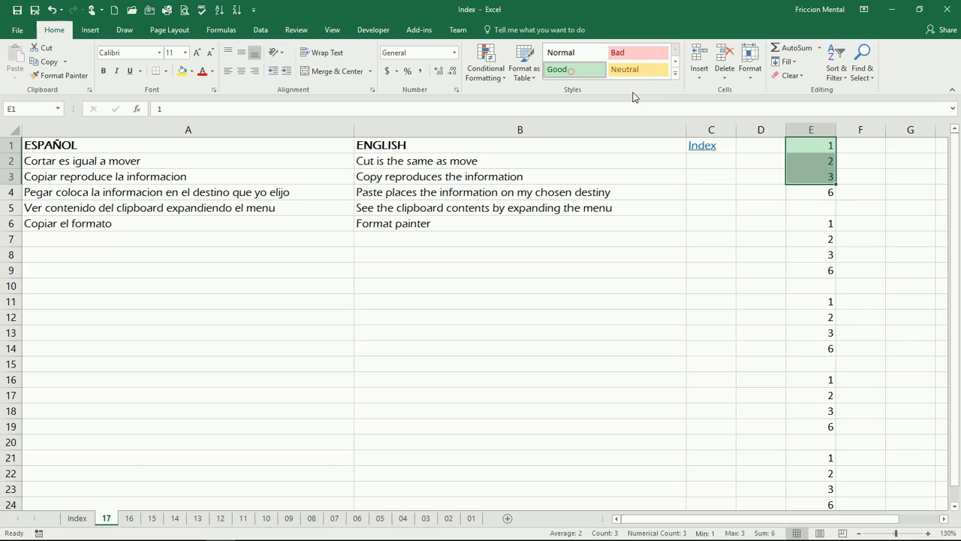
left_click(820, 193)
left_click(675, 61)
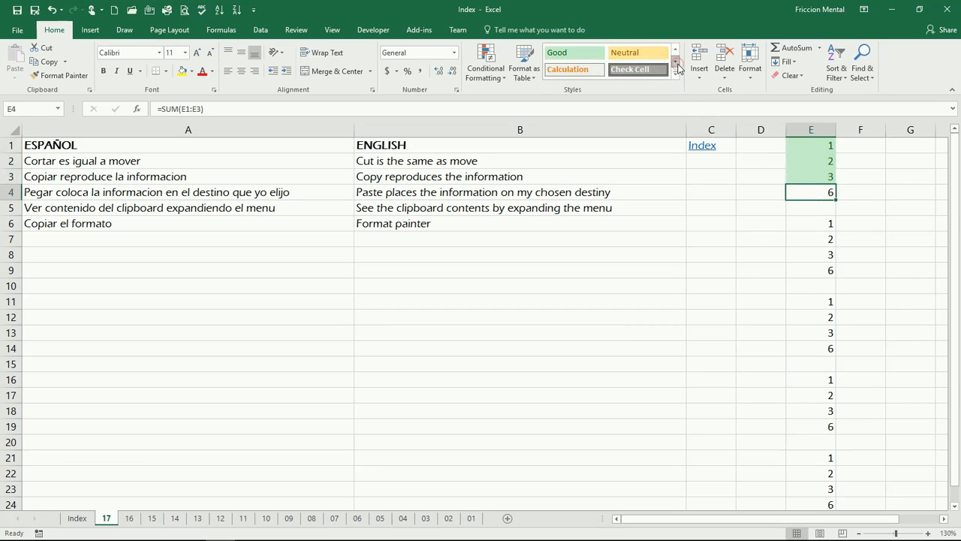
left_click(586, 75)
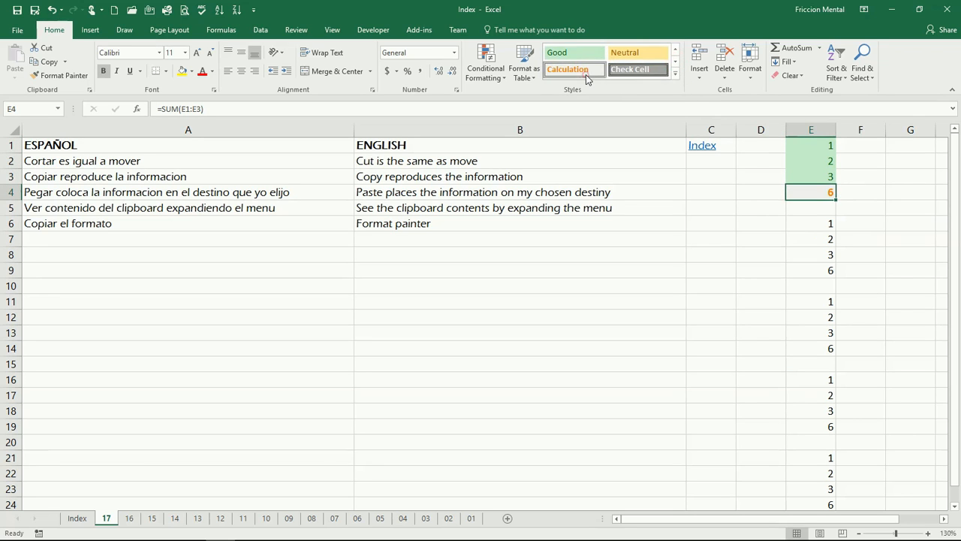
Copy the format of E1 onto E6 with Format Painter, and from E6 onto E7:E8.
left_click(811, 150)
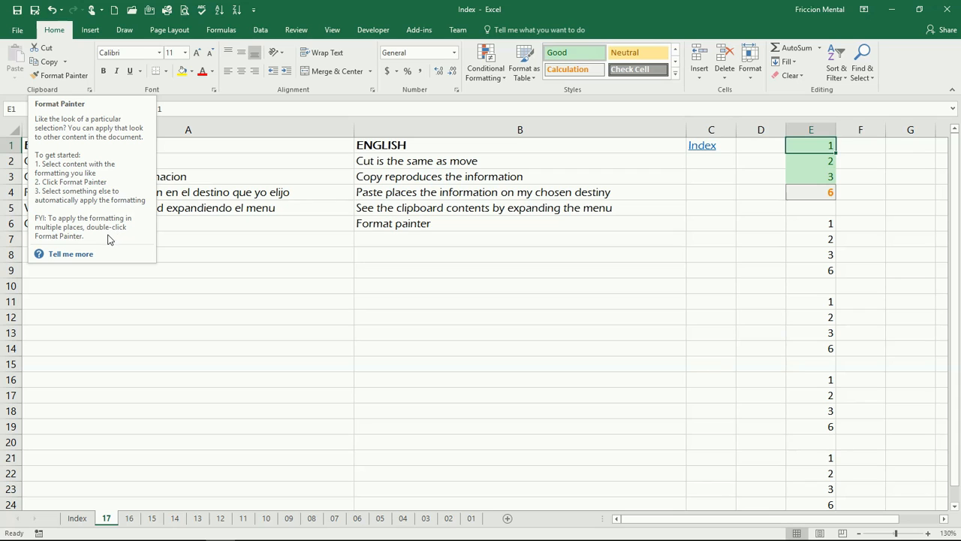
left_click(62, 79)
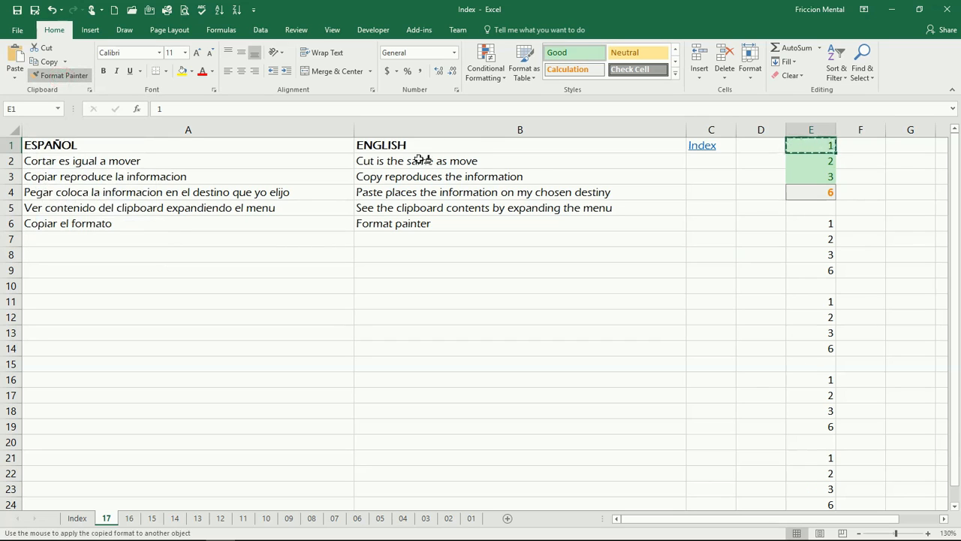
left_click(813, 226)
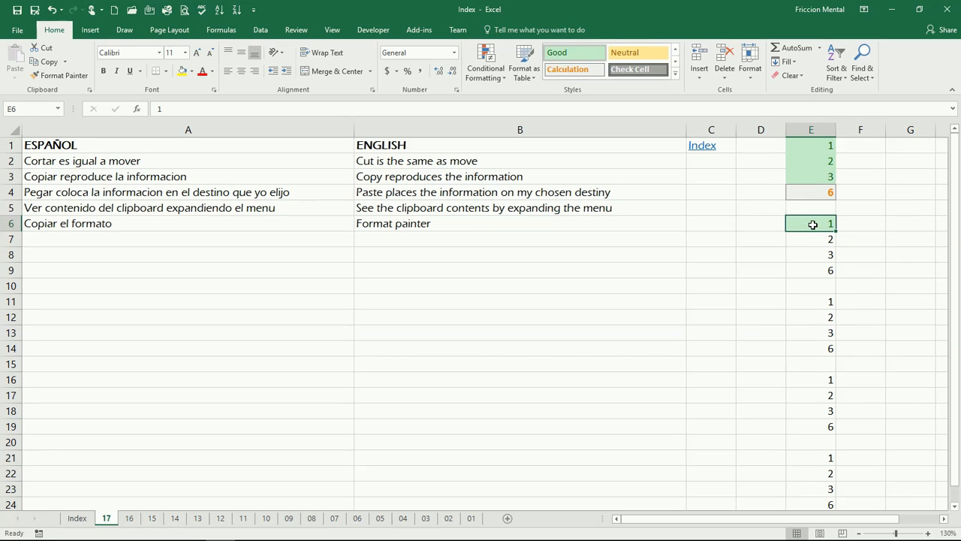
left_click(70, 78)
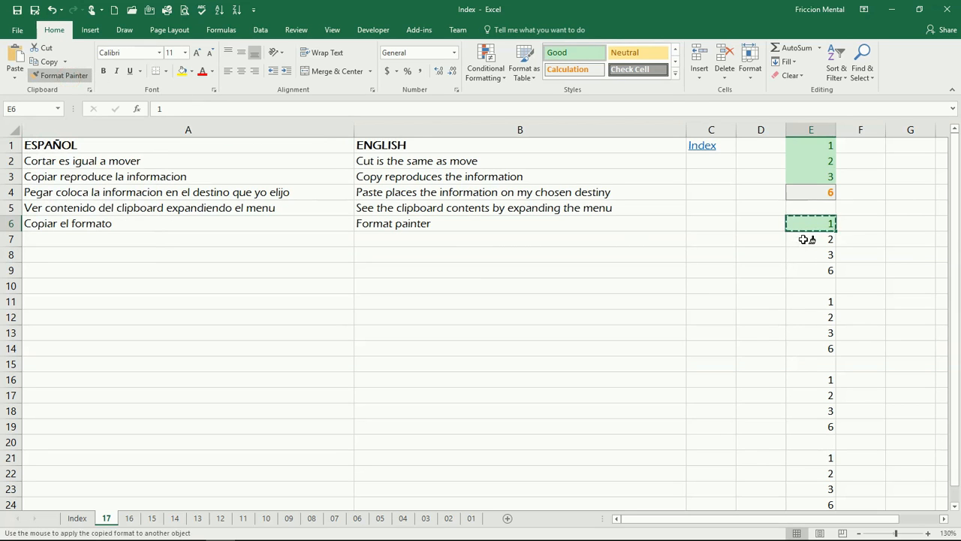
left_click_drag(805, 239, 802, 257)
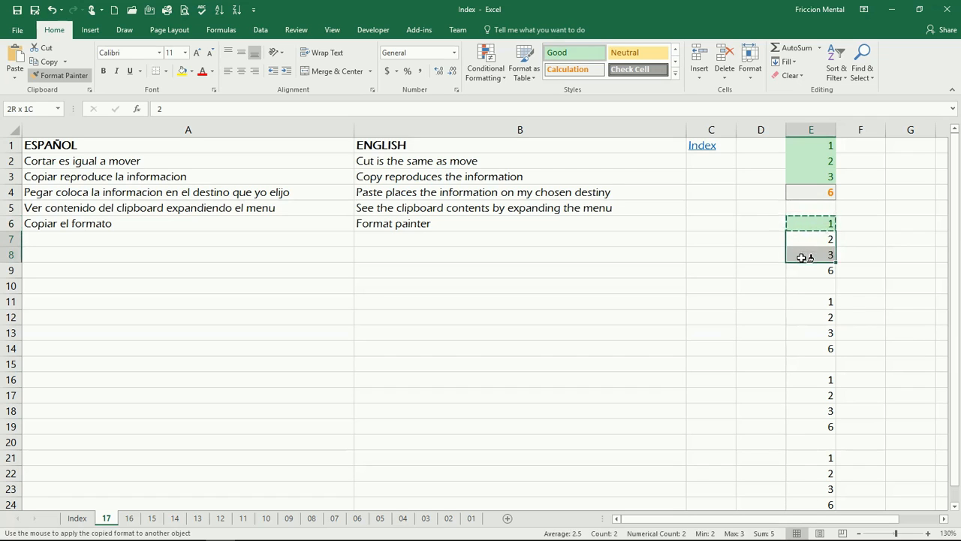
left_click_drag(802, 258, 805, 258)
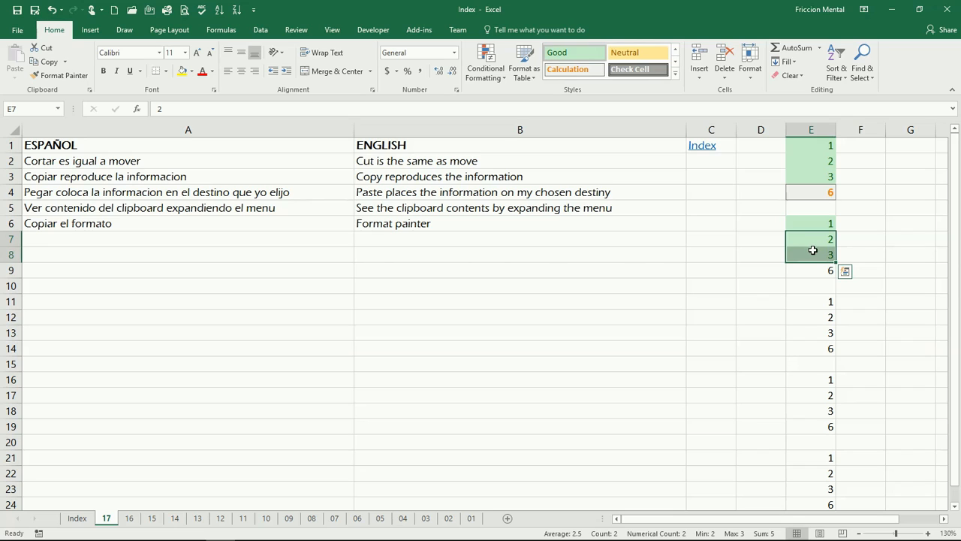
Copy the format of E6:E8 onto E11:E13 with Format Painter.
left_click_drag(810, 221, 811, 254)
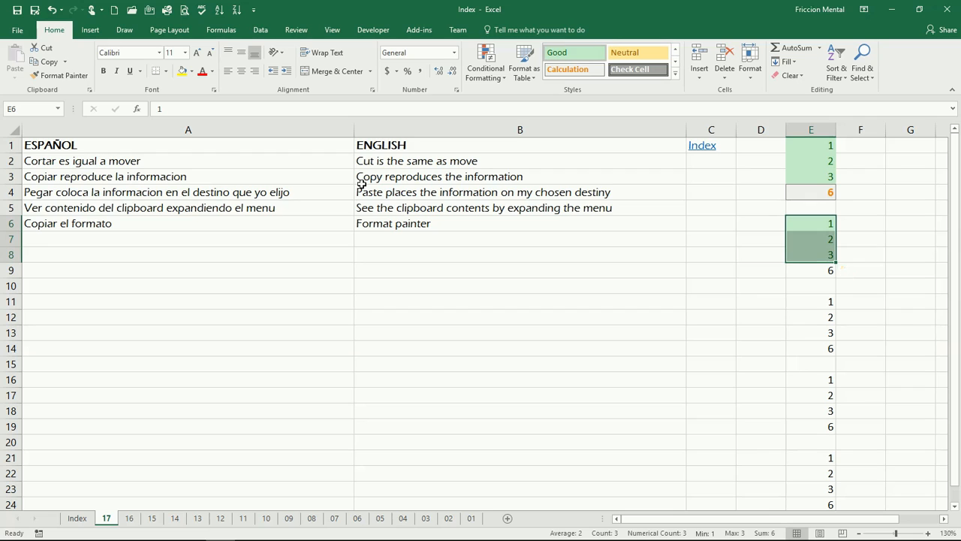
left_click(58, 75)
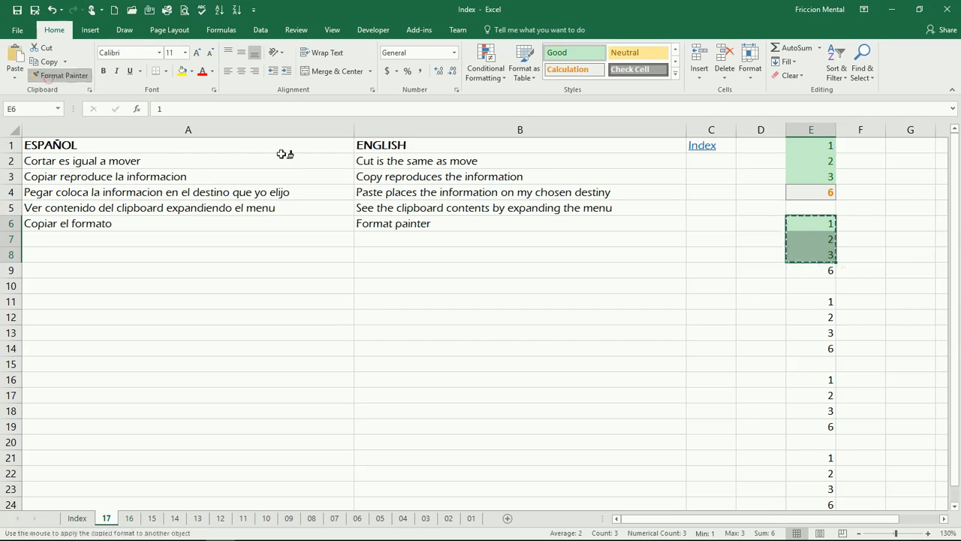
left_click(810, 301)
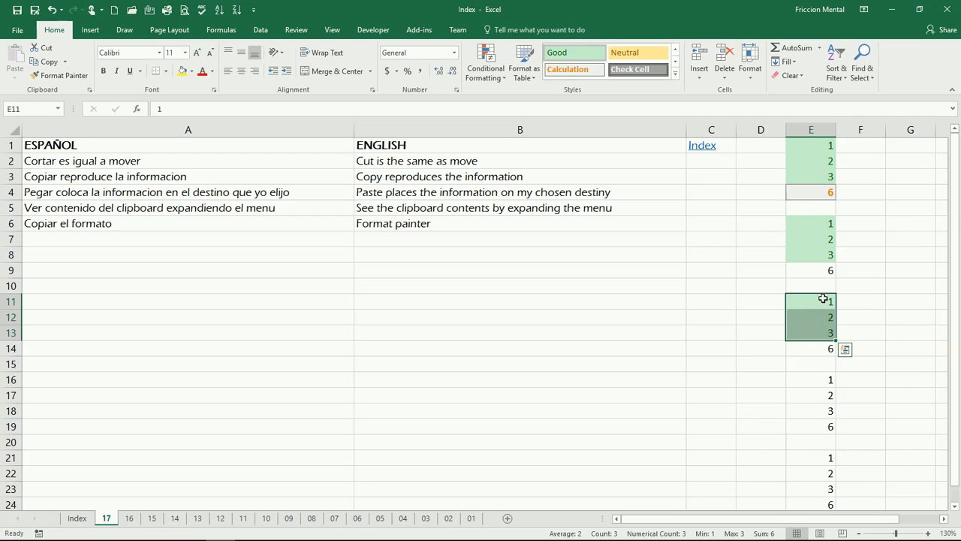
Copy the format of total E4 onto E9, E14 and E19 in one Format Painter session, and exit the painter.
left_click(819, 195)
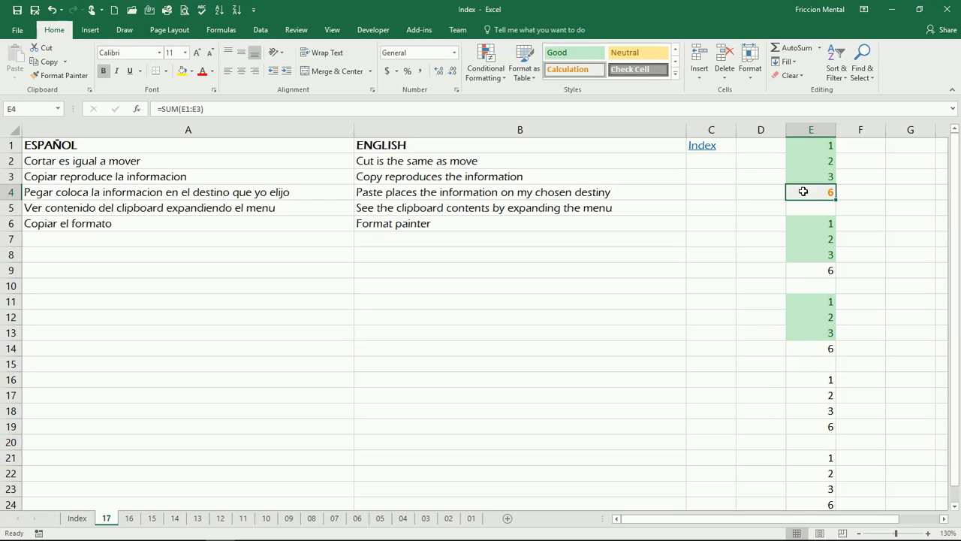
left_click(73, 78)
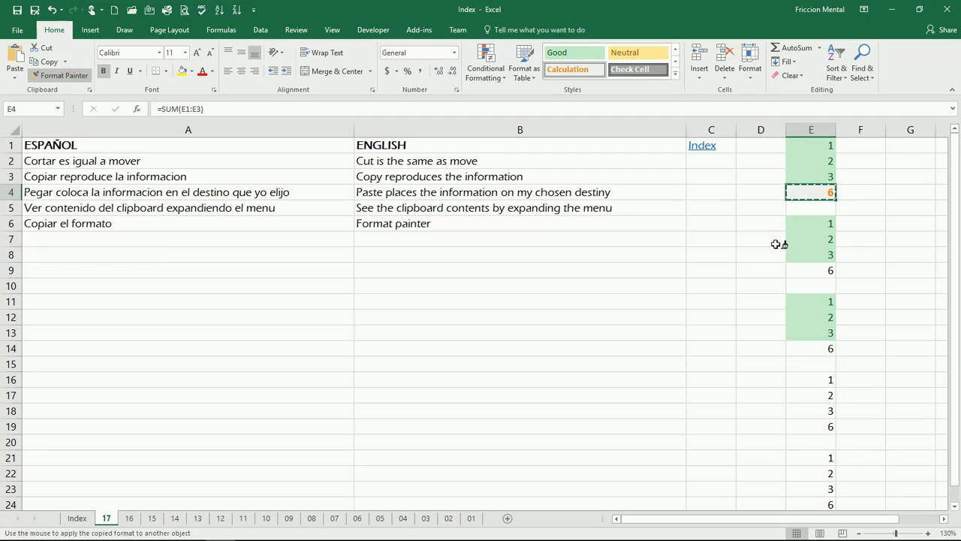
left_click(826, 272)
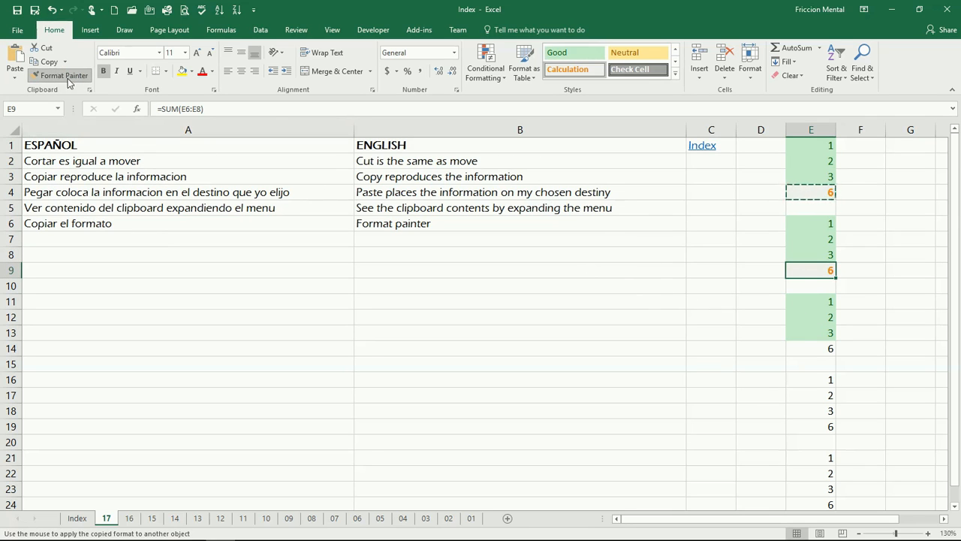
left_click(818, 350)
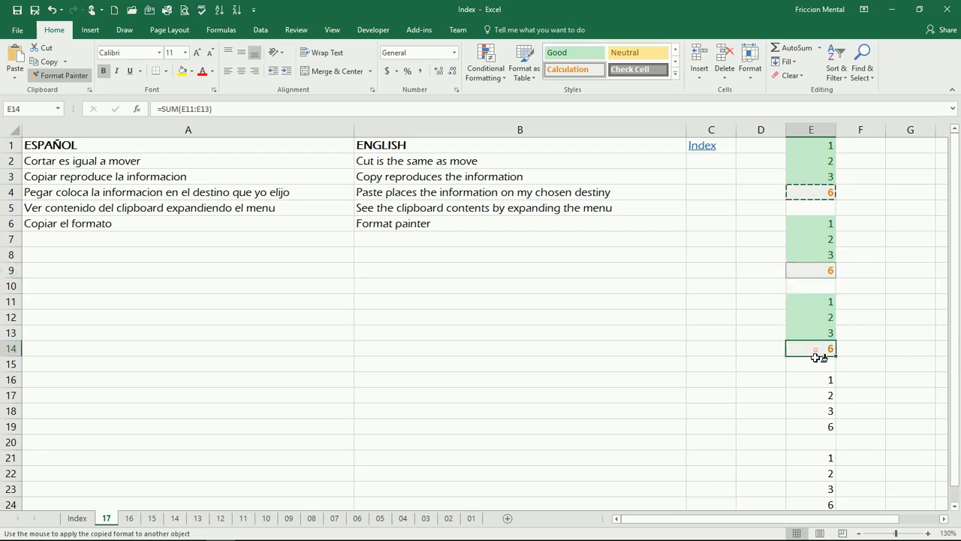
left_click(826, 427)
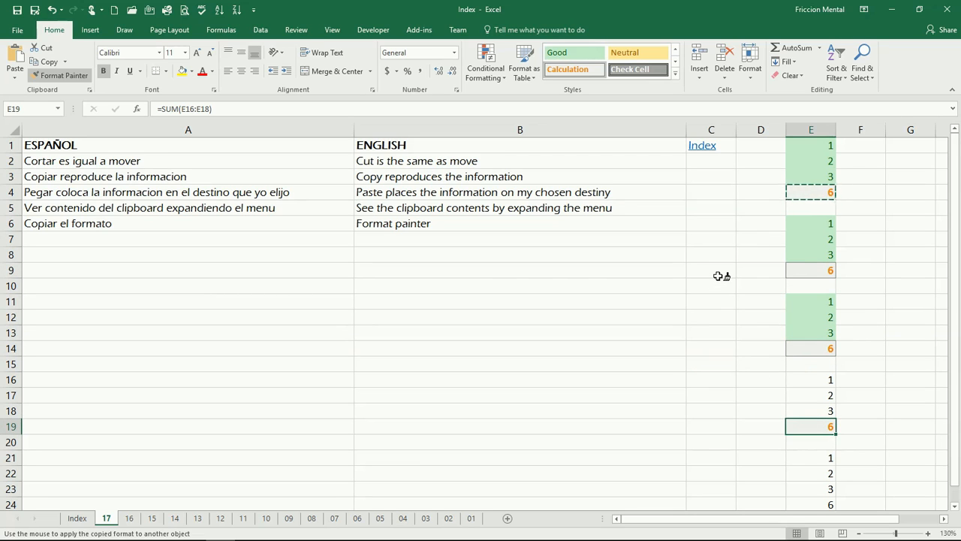
key("Escape")
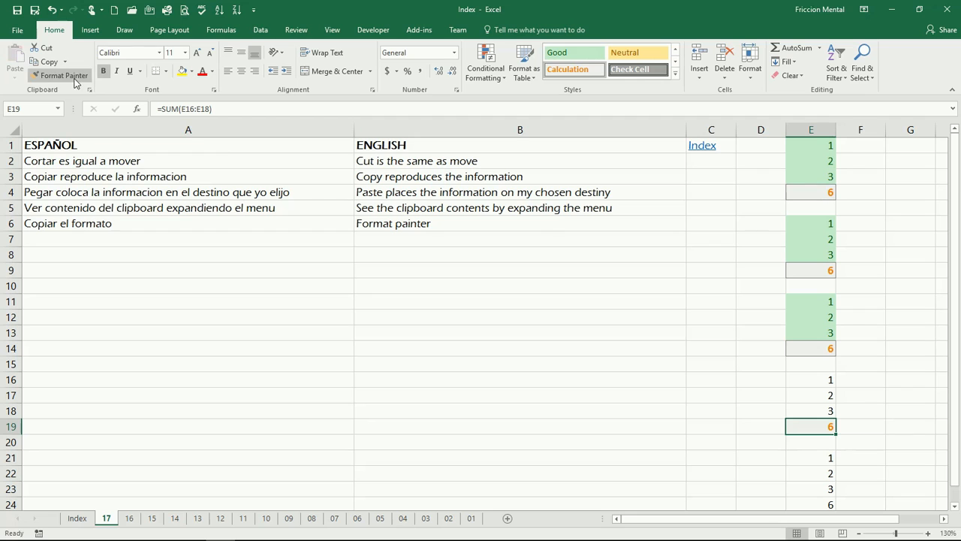
left_click(526, 299)
left_click(495, 343)
left_click(268, 409)
left_click(251, 331)
left_click(268, 267)
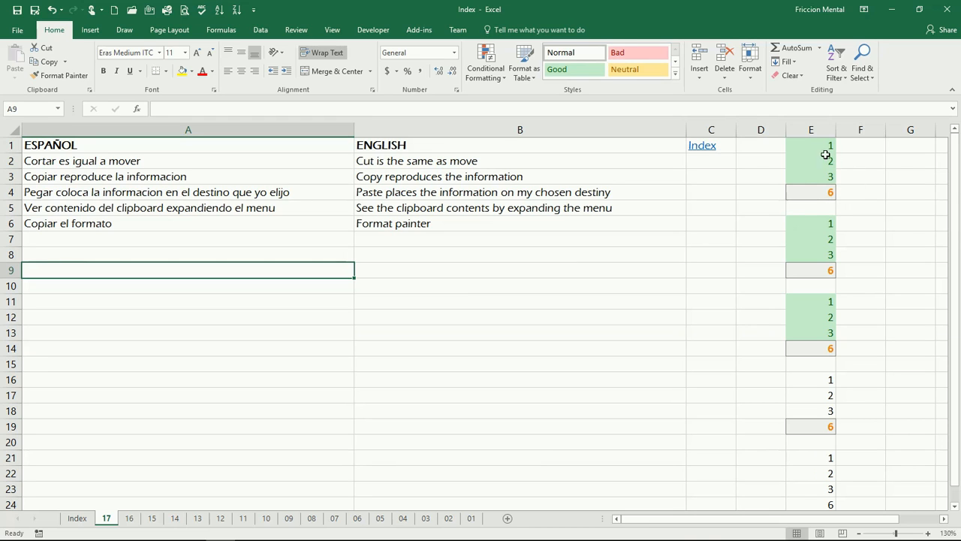
Try pasting a copy of E1:E3 at B10, view the paste options, and undo the paste.
left_click_drag(821, 148, 817, 180)
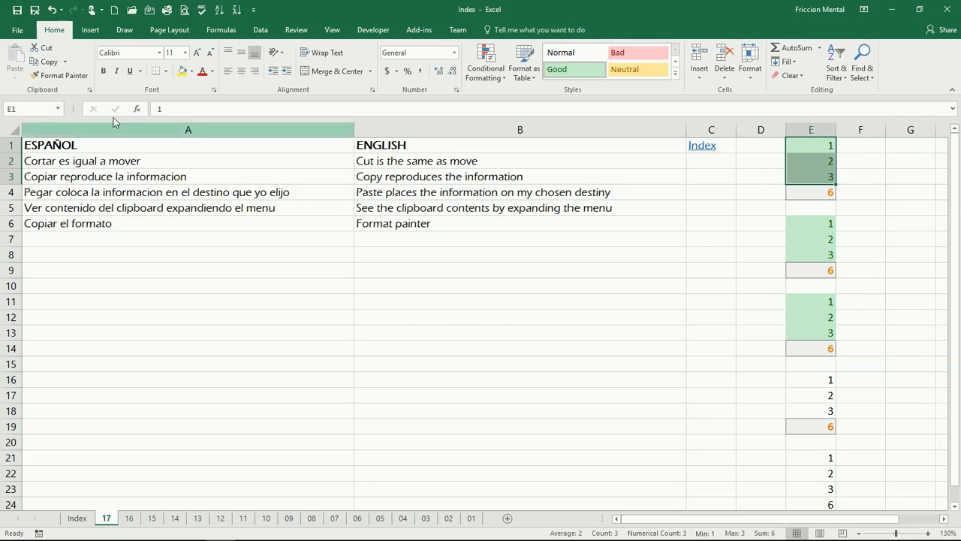
left_click(45, 61)
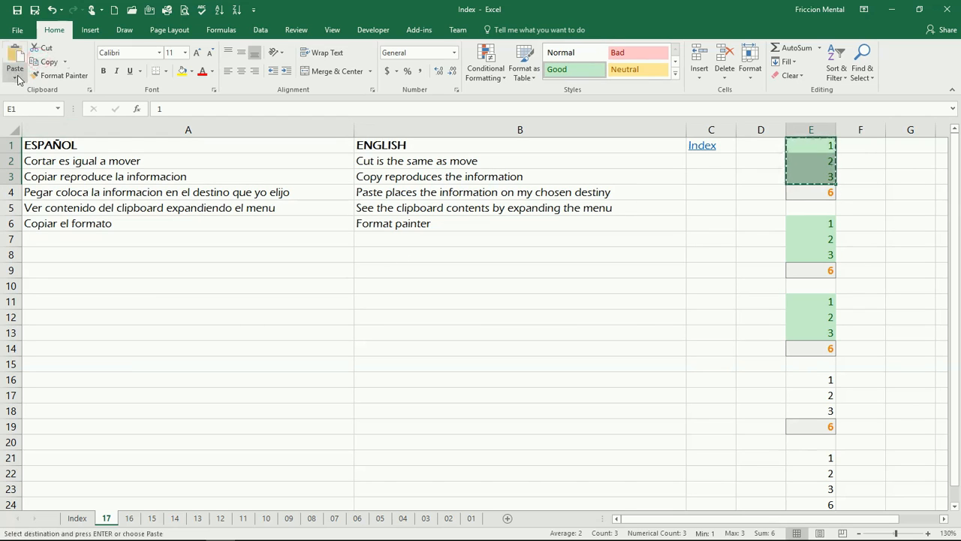
left_click(15, 78)
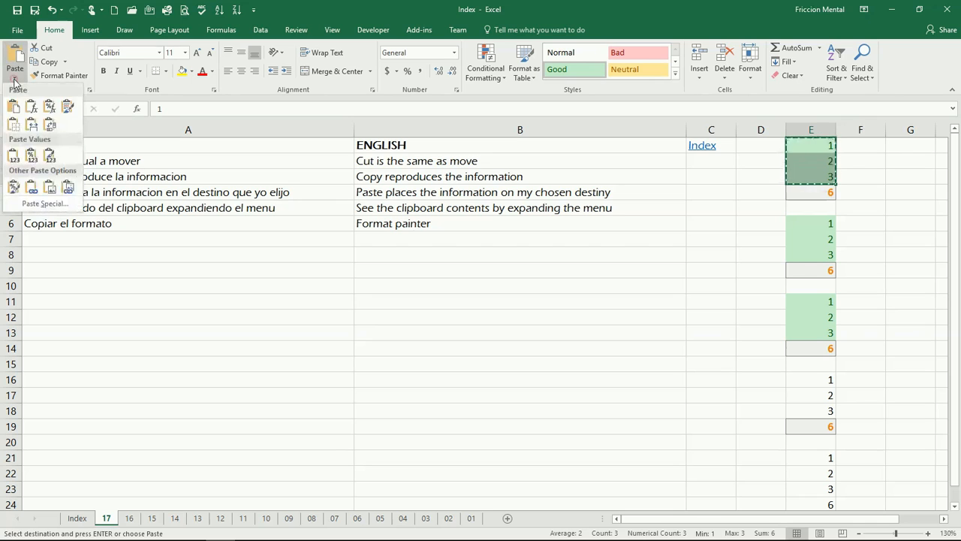
left_click(462, 290)
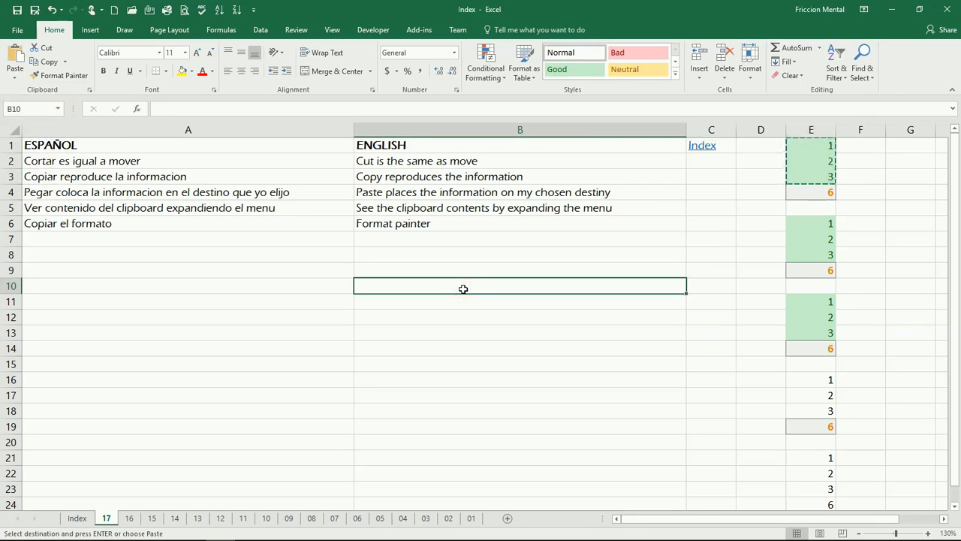
key("ctrl+v")
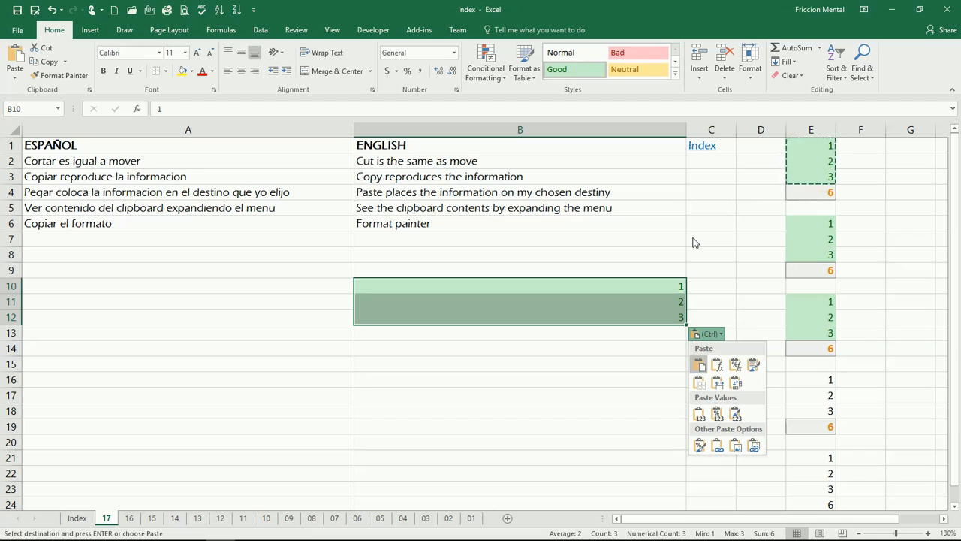
key("Escape")
key("ctrl+z")
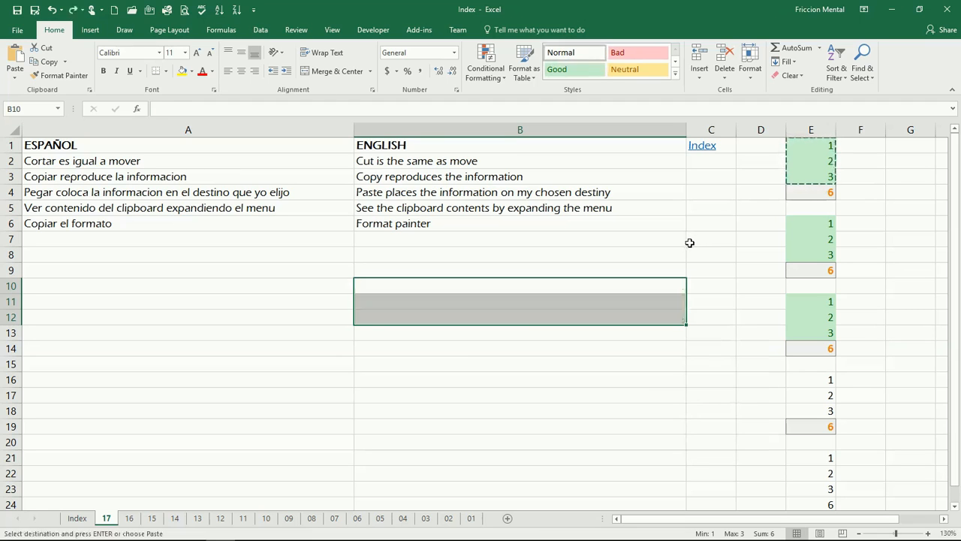
left_click(723, 270)
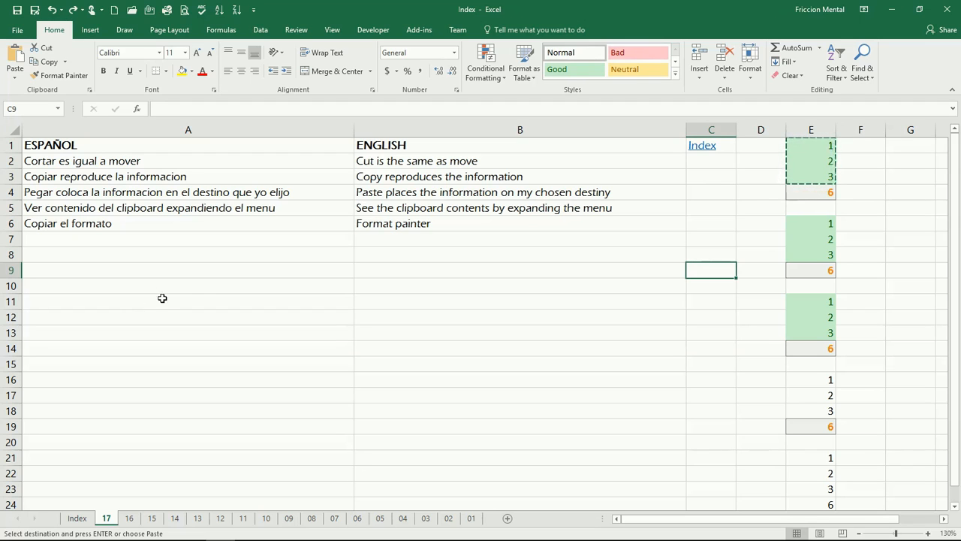
left_click(435, 241)
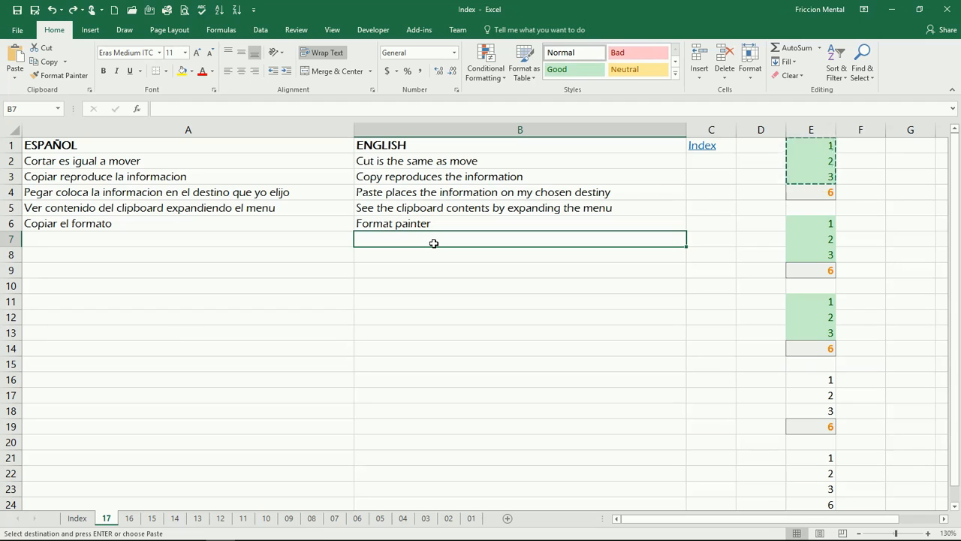
left_click(301, 238)
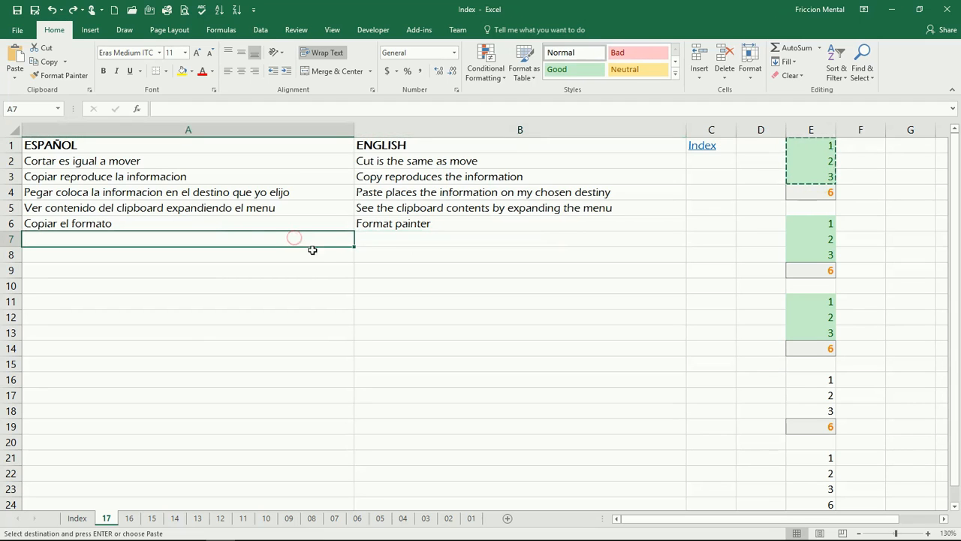